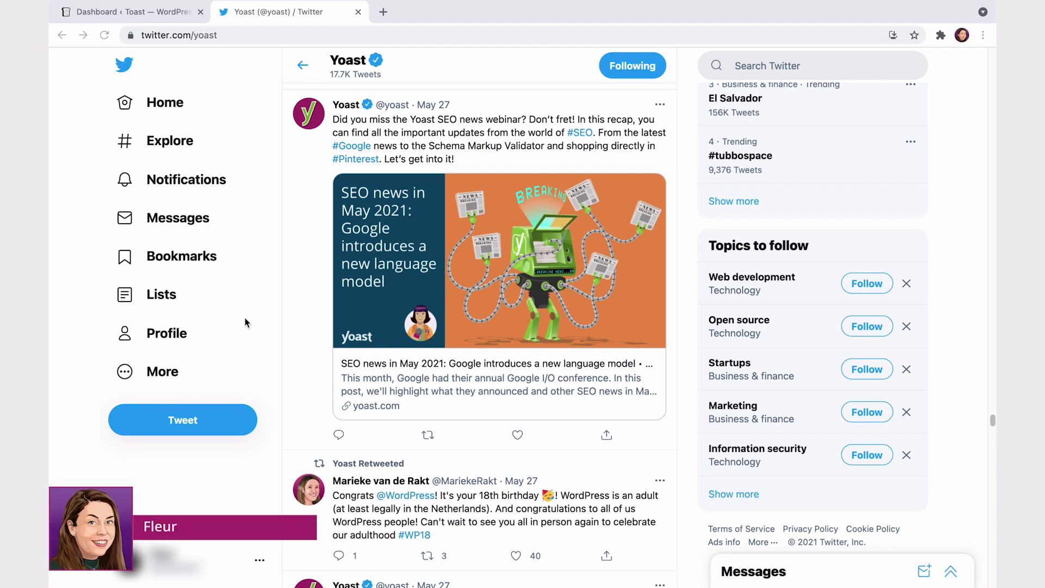
Step: Scroll through the Content Types settings to review the Posts social template
scroll(244, 323, down, 5)
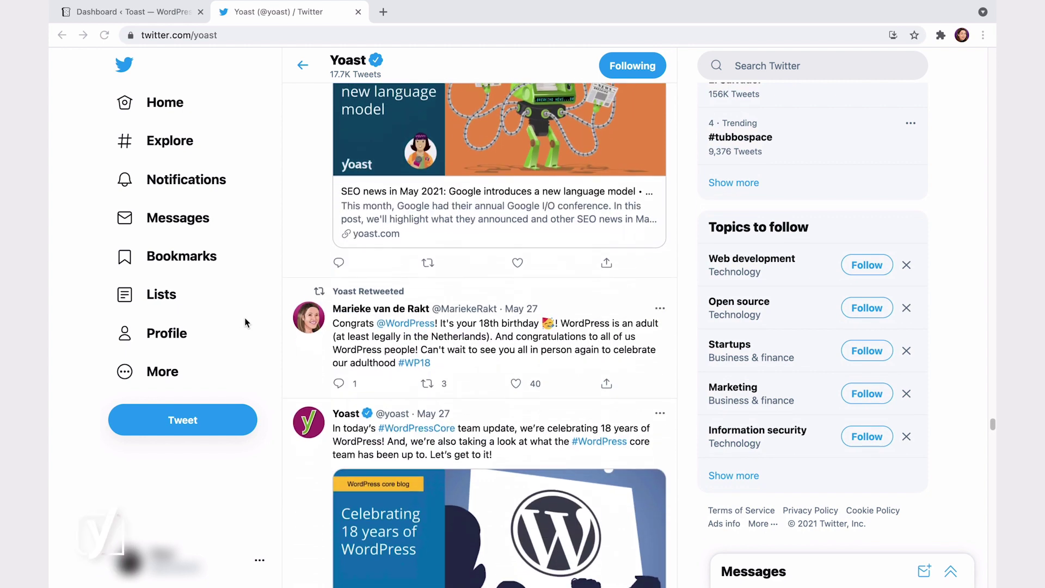
scroll(245, 322, down, 4)
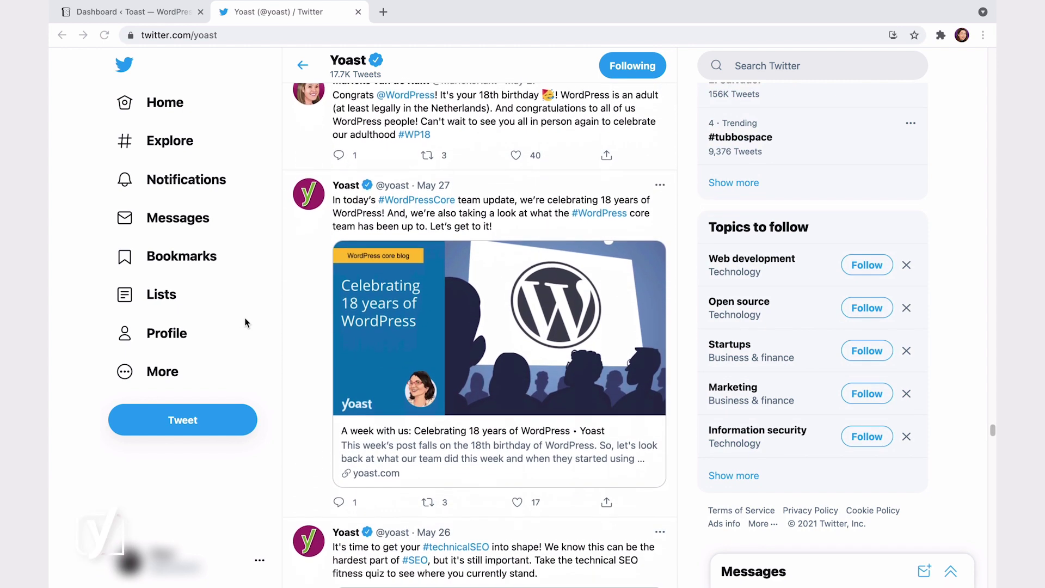
scroll(245, 322, down, 4)
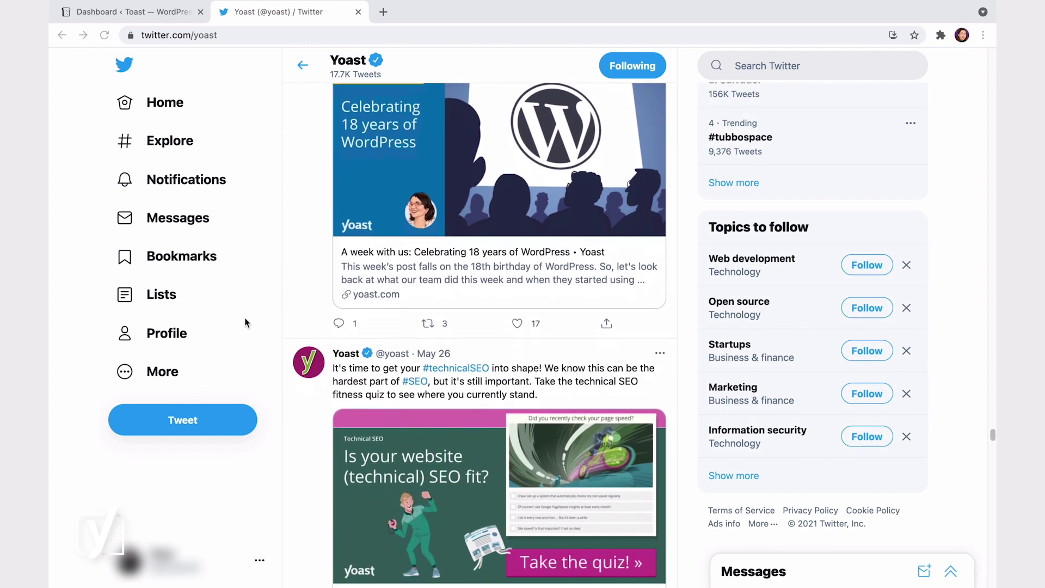
scroll(244, 323, down, 3)
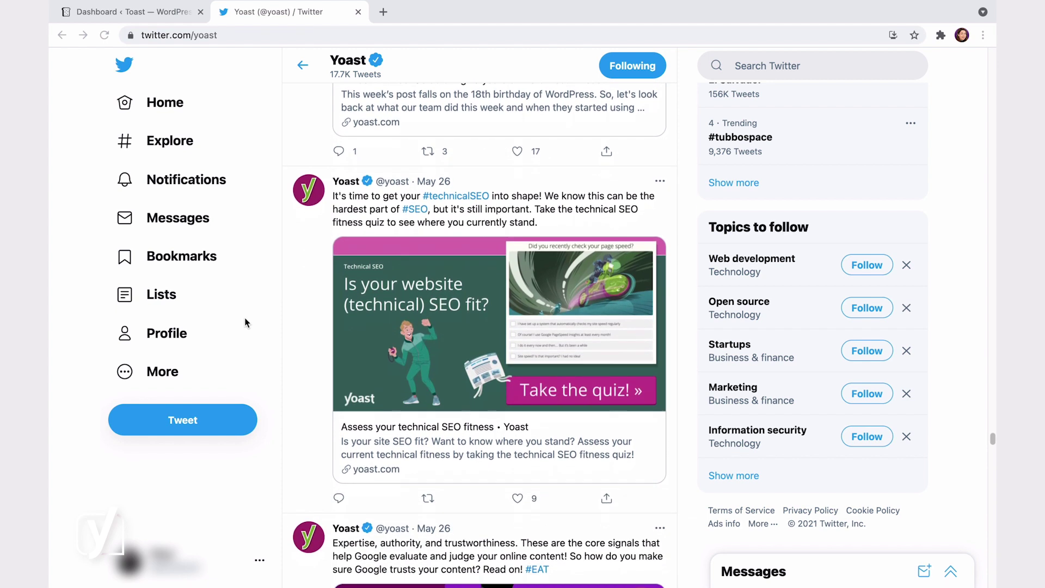
scroll(244, 323, down, 2)
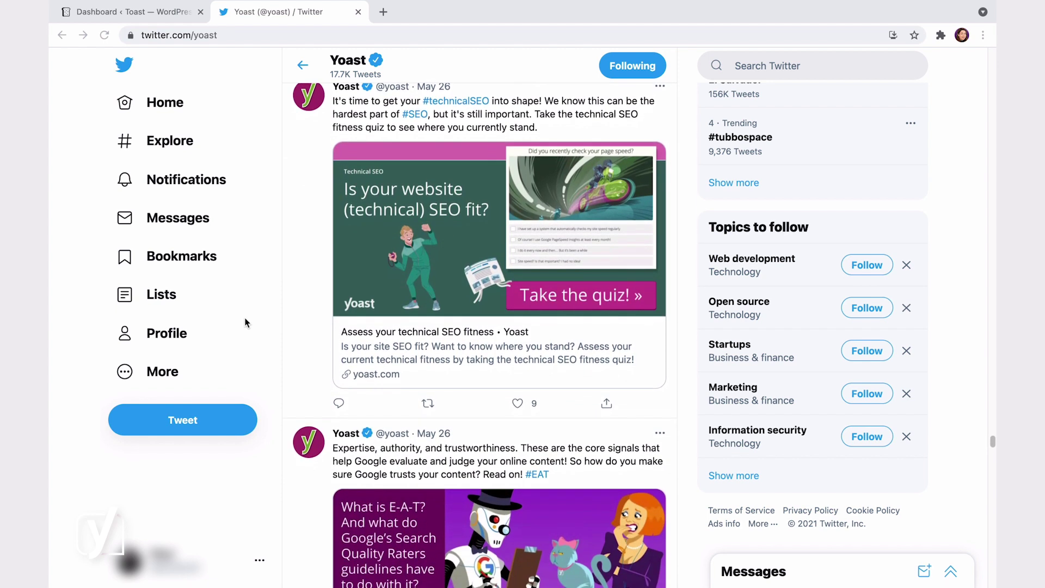
scroll(244, 323, down, 3)
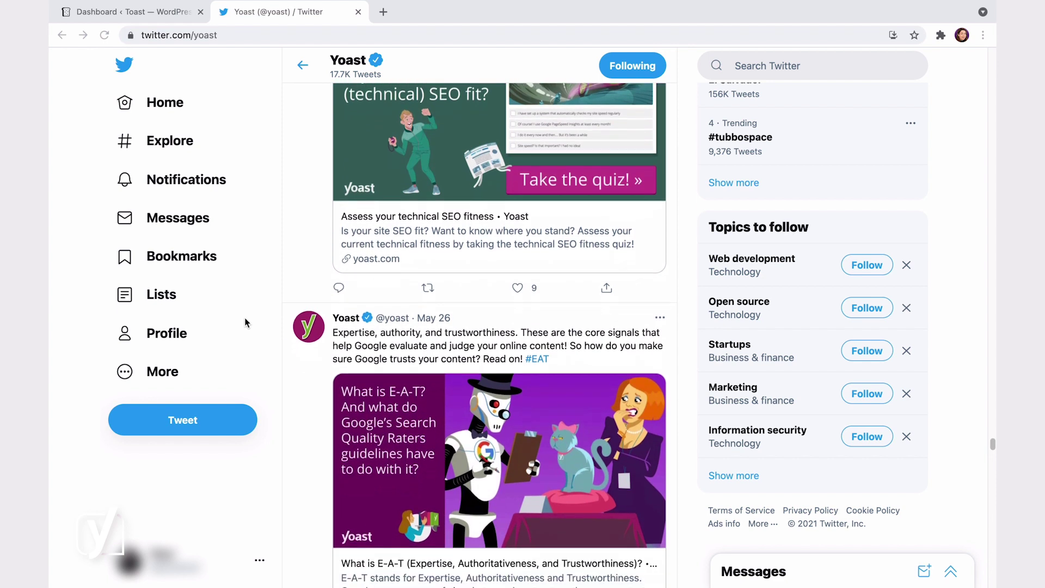
scroll(245, 323, down, 2)
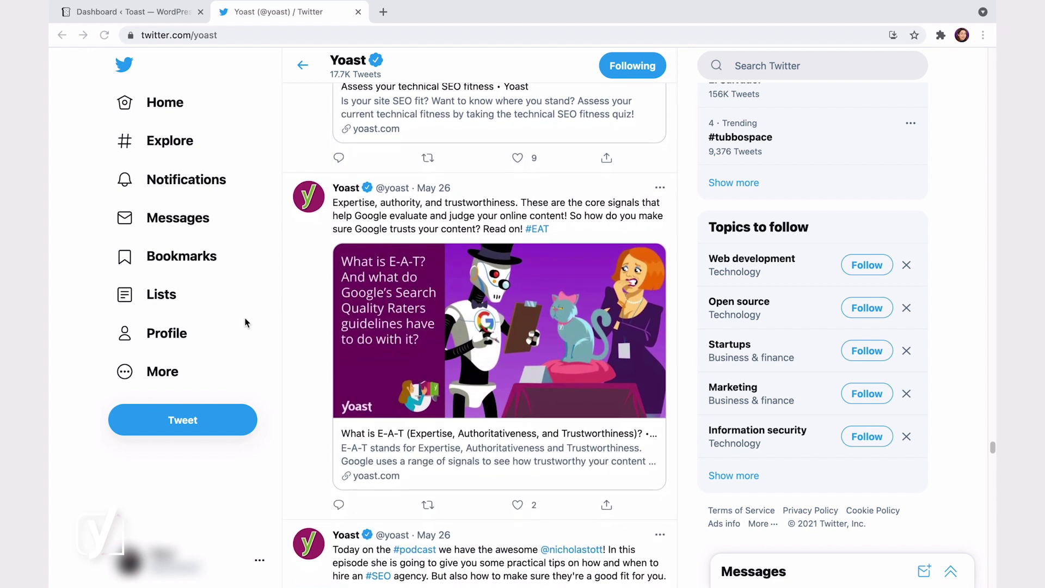
scroll(245, 323, down, 3)
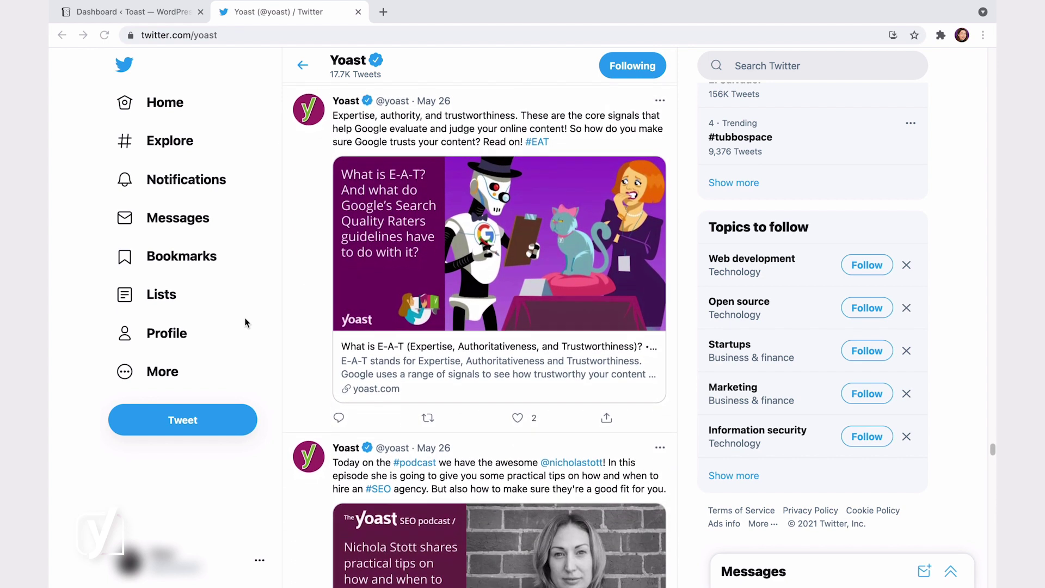
scroll(244, 323, down, 3)
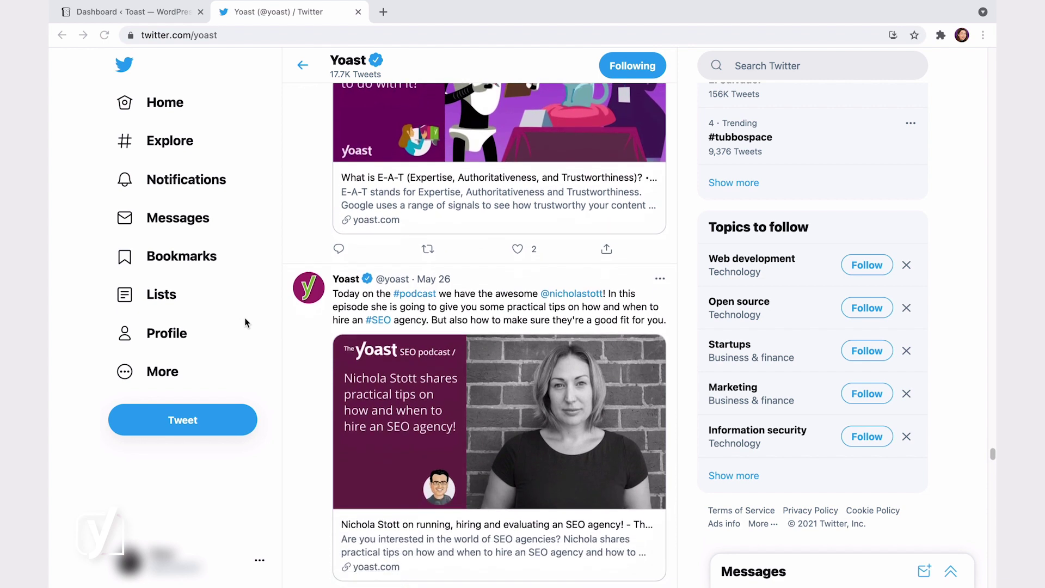
scroll(245, 322, down, 3)
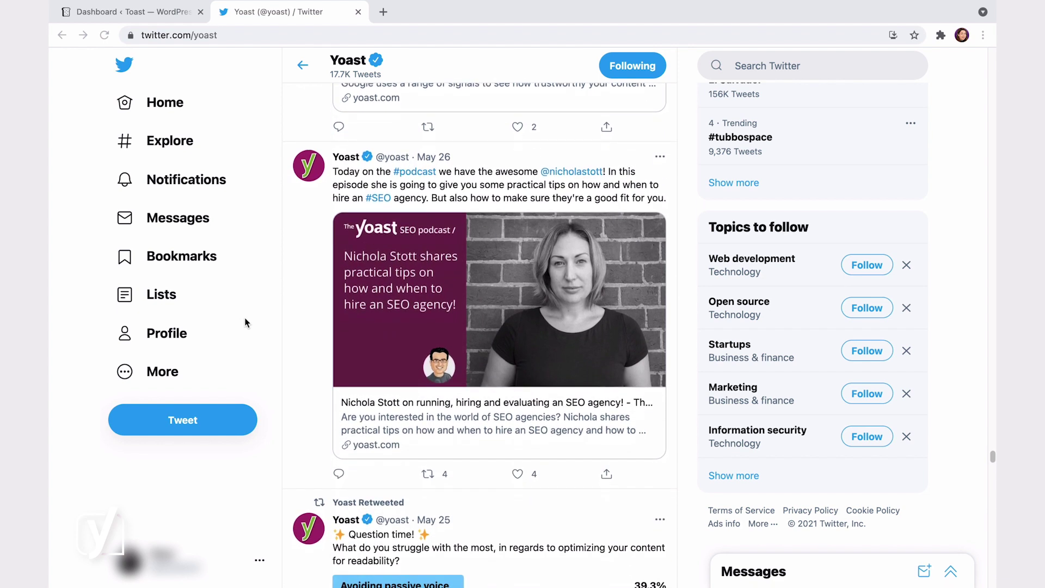
scroll(244, 323, down, 1)
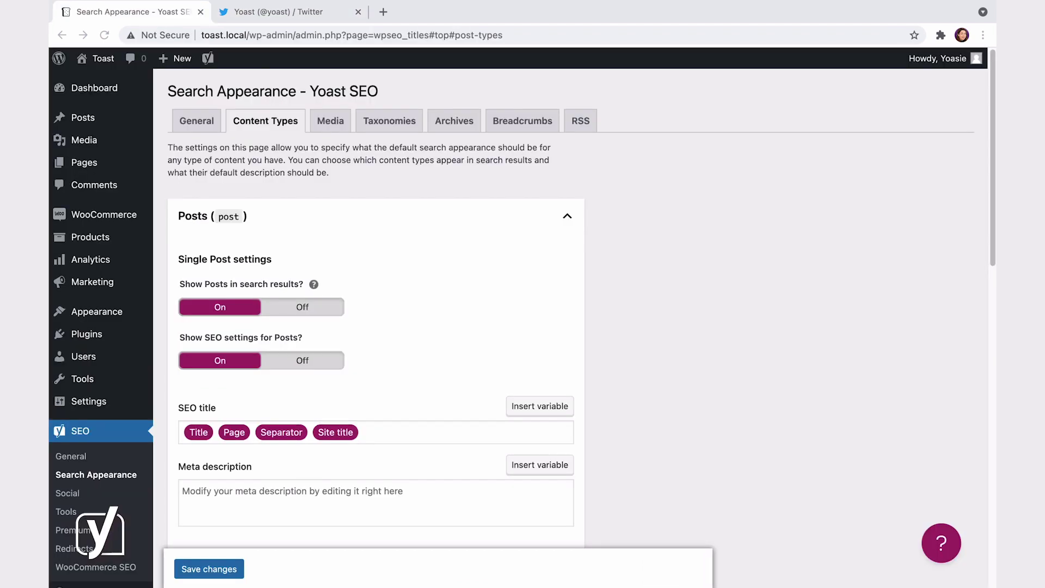
scroll(583, 304, down, 6)
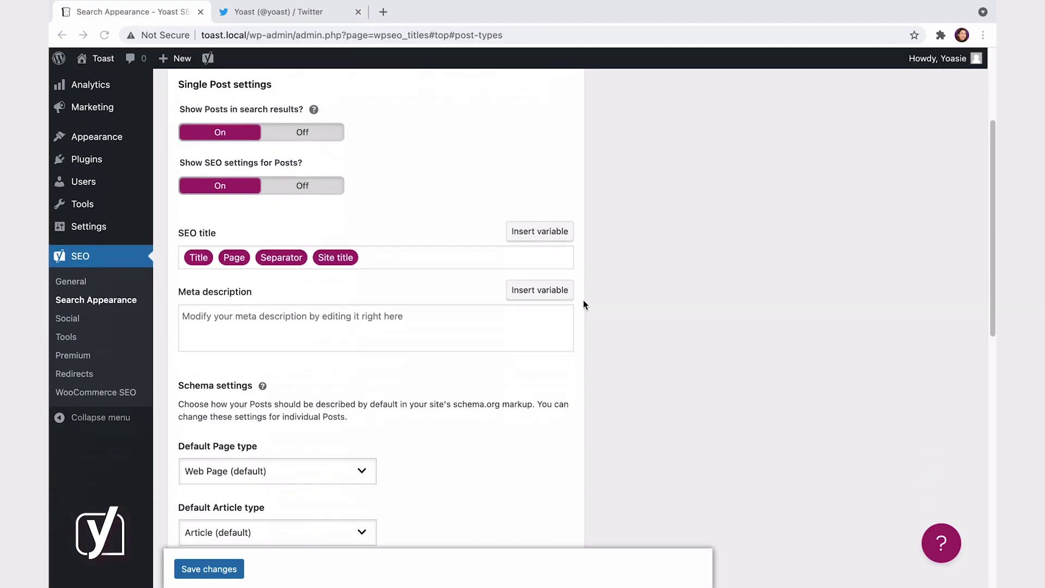
scroll(583, 300, down, 6)
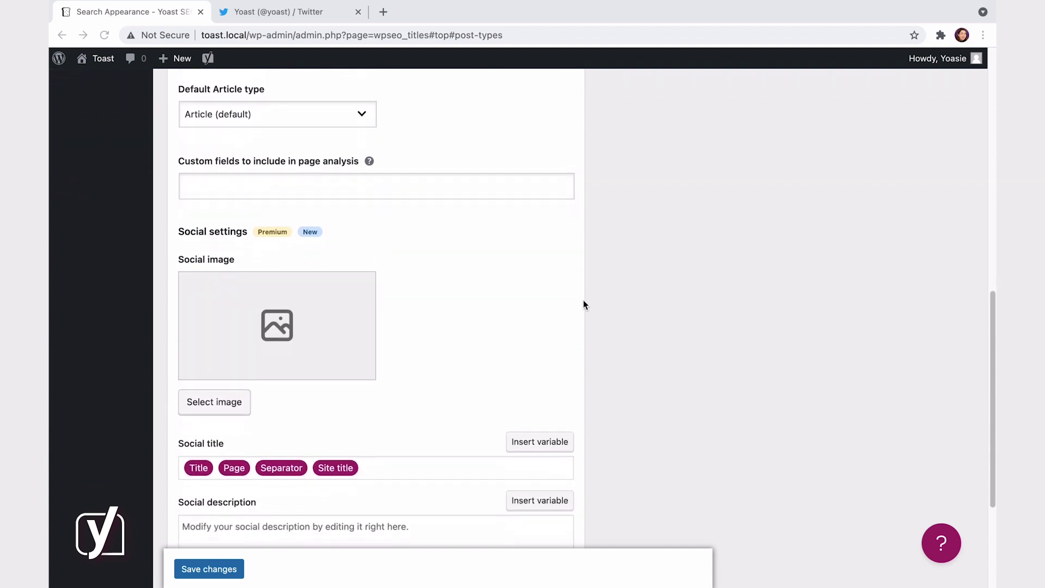
scroll(583, 304, down, 1)
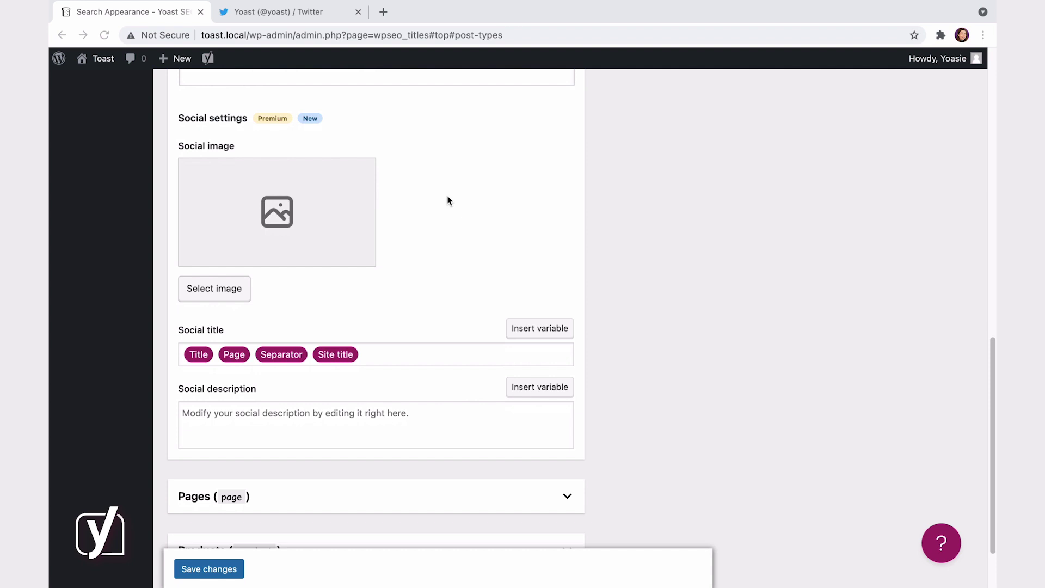
scroll(439, 212, down, 3)
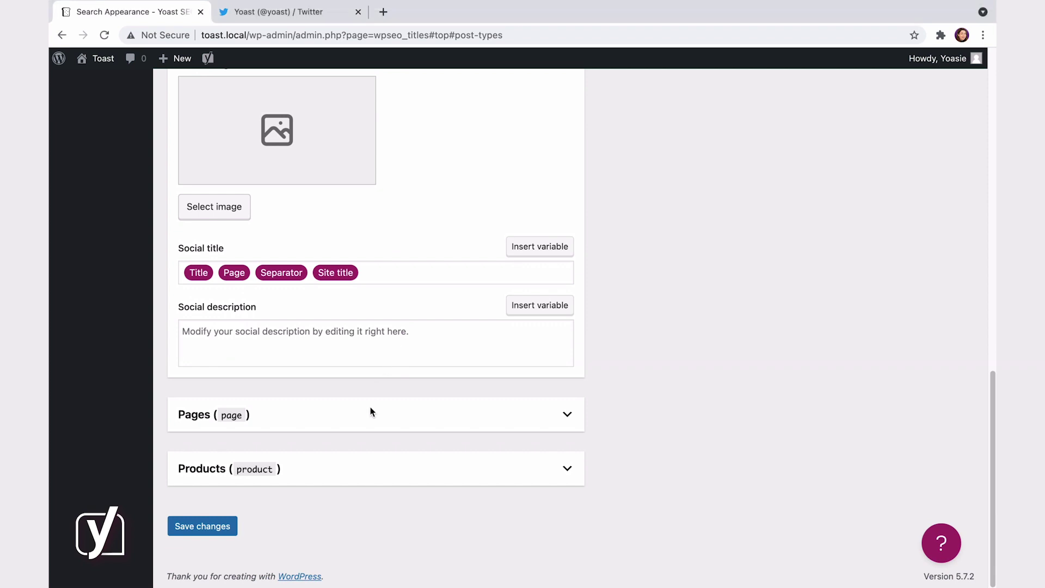
Step: Expand the Pages content type and review its social settings
click(429, 426)
scroll(431, 426, down, 10)
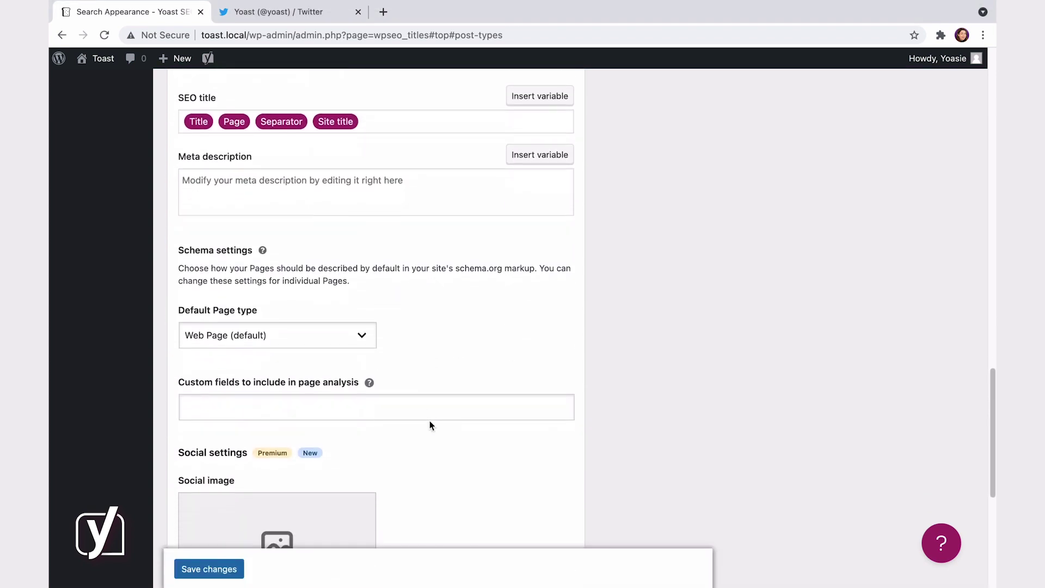
scroll(430, 426, down, 3)
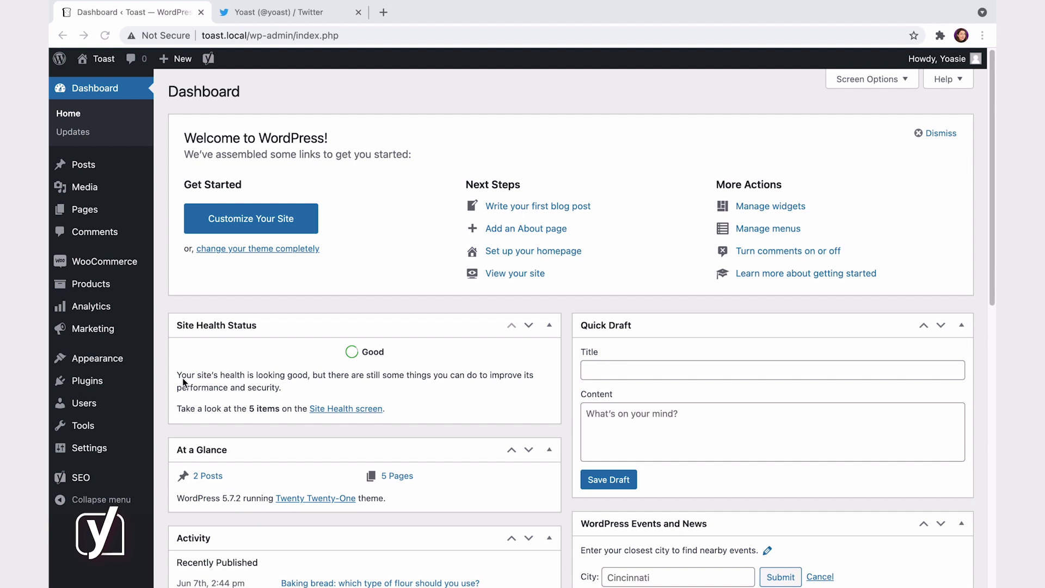
Step: Go to SEO > Search Appearance and find the homepage social settings
mouse_move(90, 489)
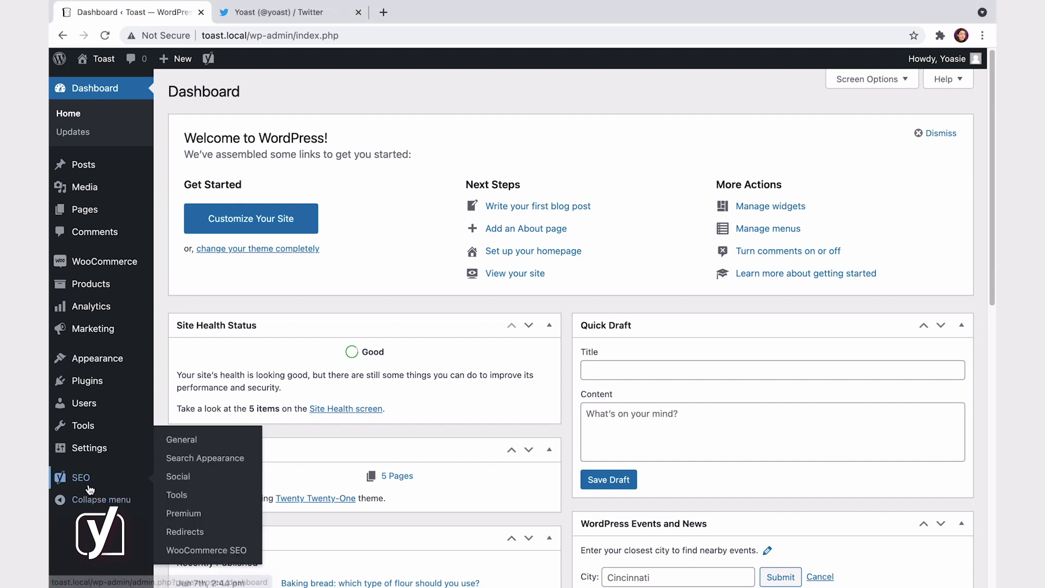
click(185, 460)
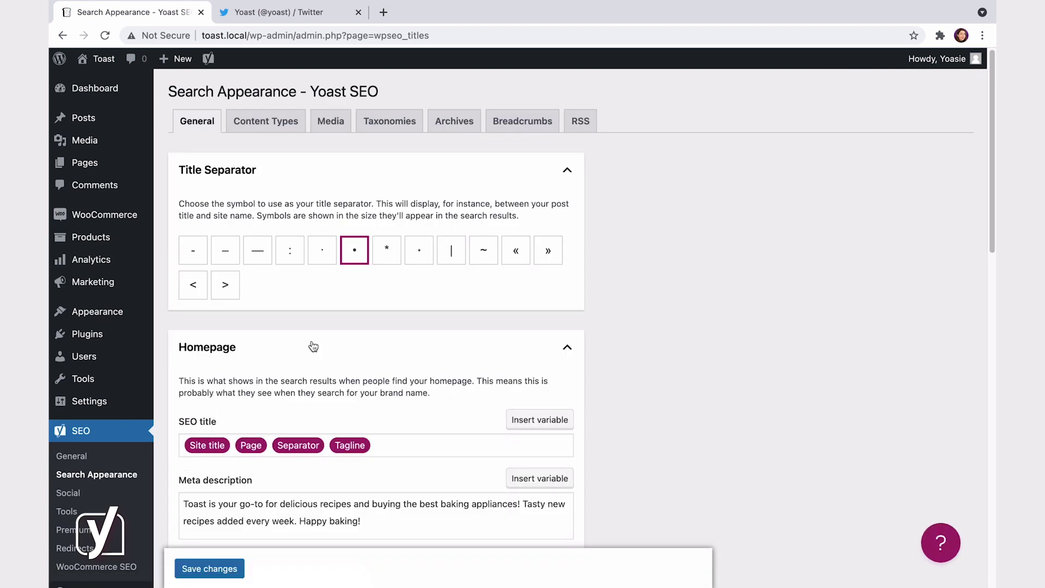
scroll(313, 346, down, 8)
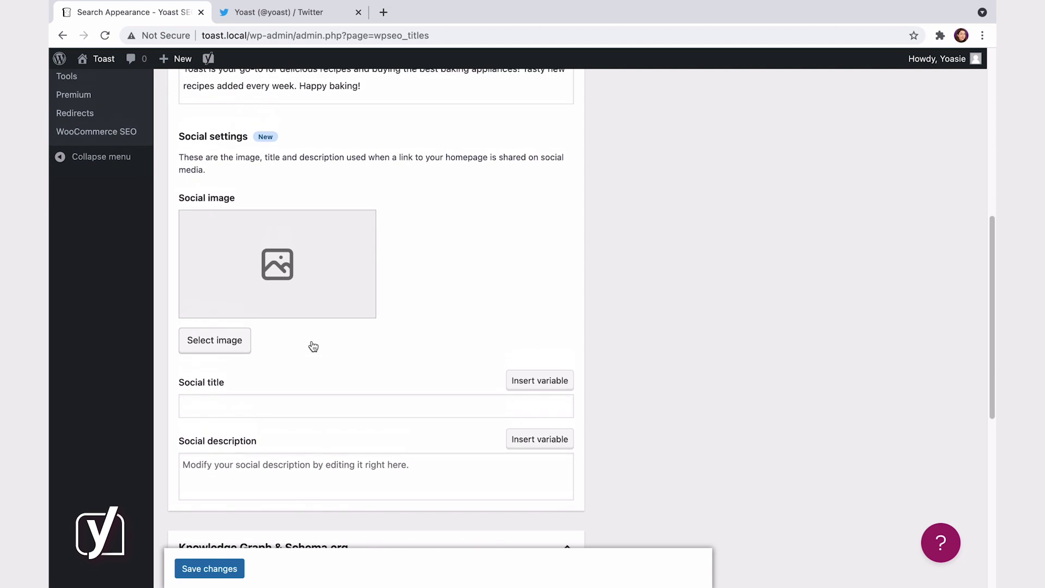
scroll(313, 346, up, 1)
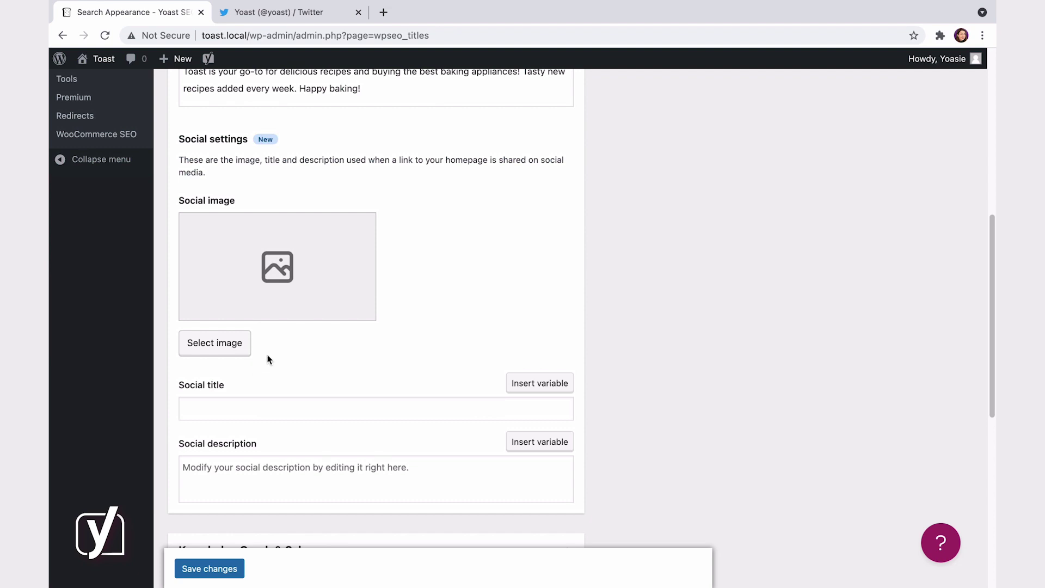
Step: Choose the round TOAST logo from the media library as the homepage social image
click(224, 349)
click(759, 244)
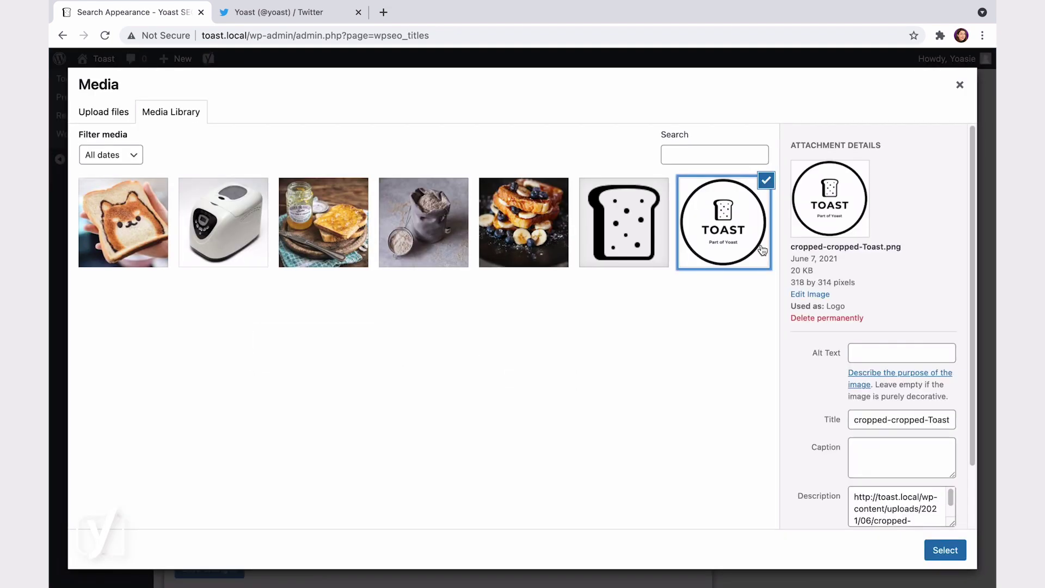
click(947, 550)
click(539, 355)
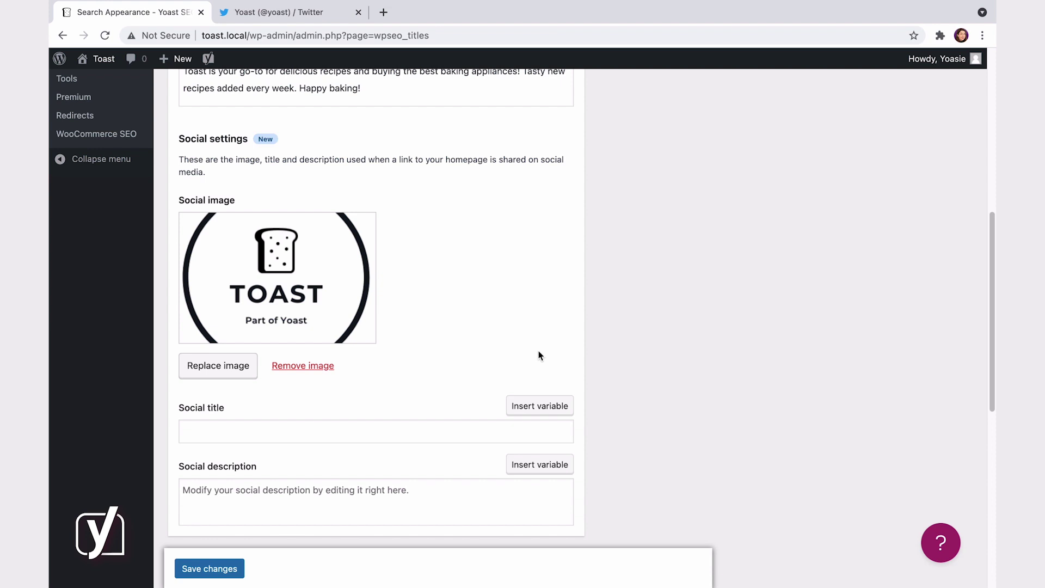
Step: Build the homepage social title from Site title, Separator and 'Your go-to for recipes and baking supplies!'
click(564, 410)
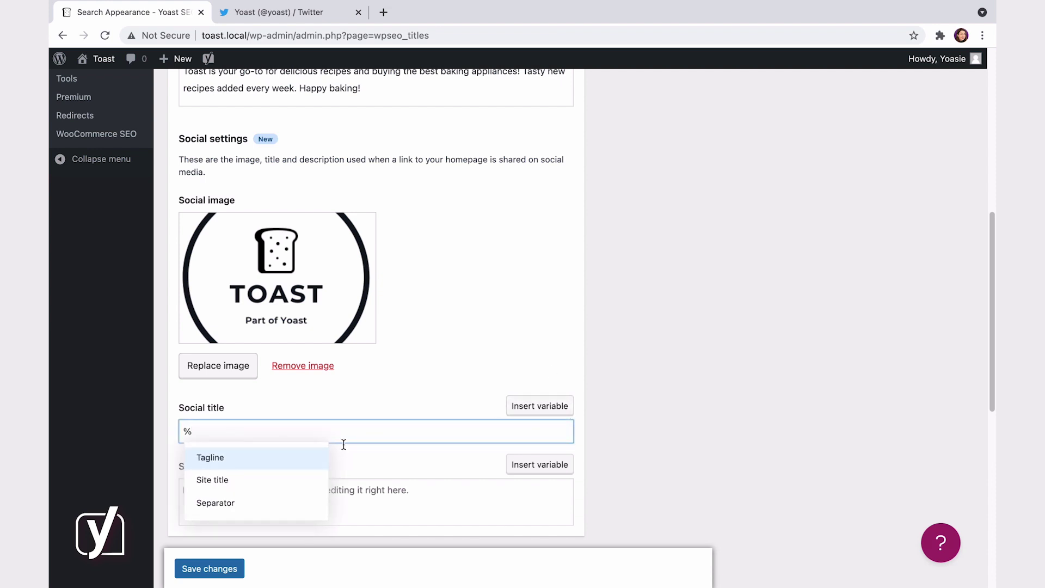
click(267, 489)
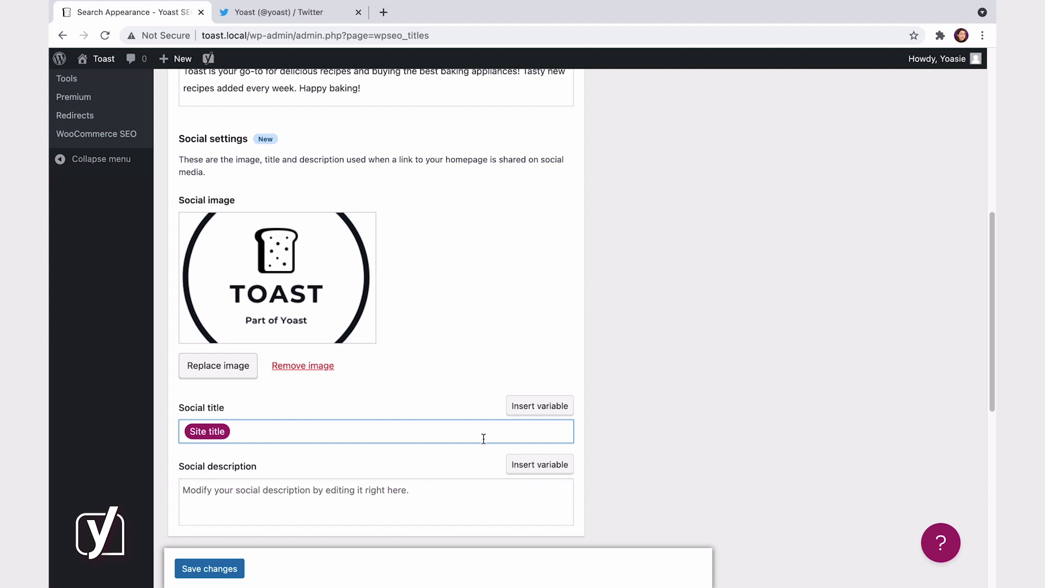
click(551, 408)
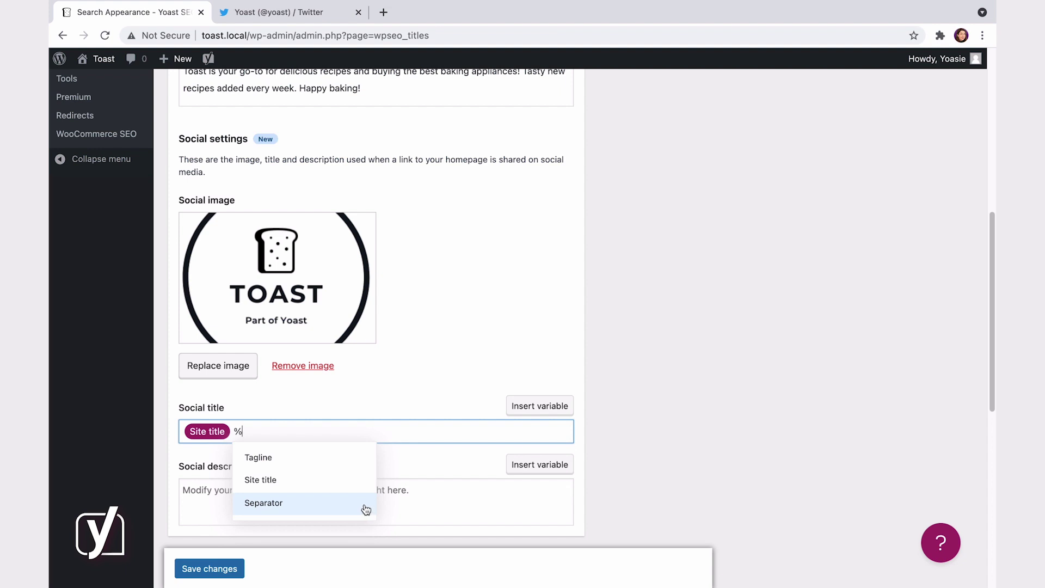
click(315, 504)
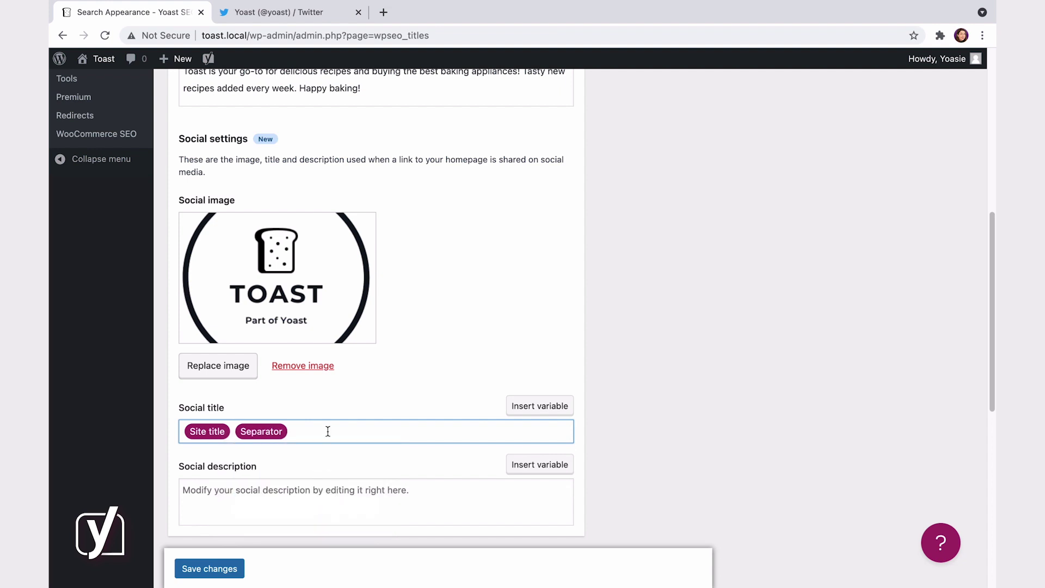
text(Your go-to for recipes and baking suppl)
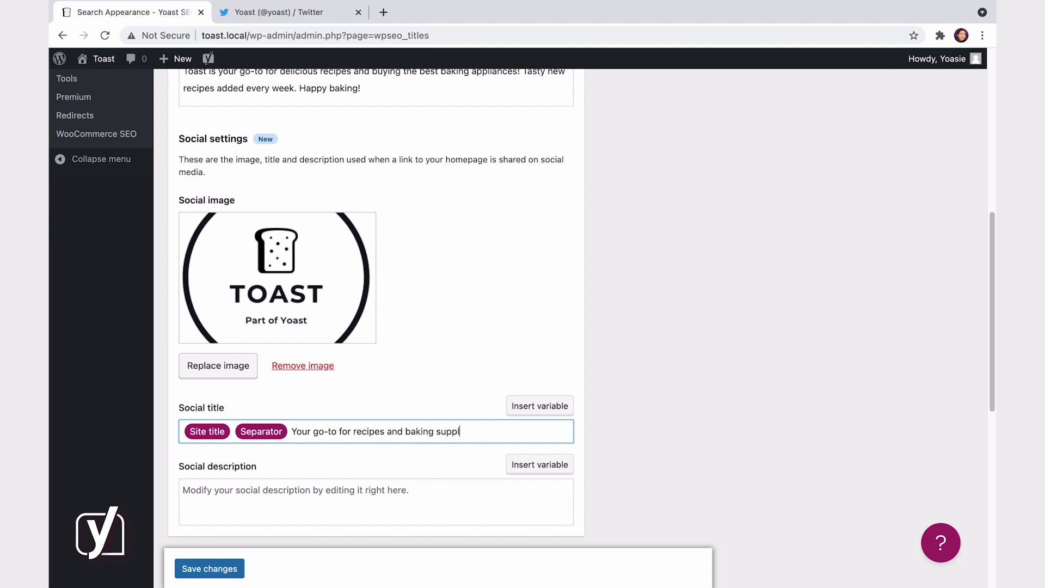
text(ies!)
Step: Insert the Tagline variable as the homepage social description and save the changes
click(415, 489)
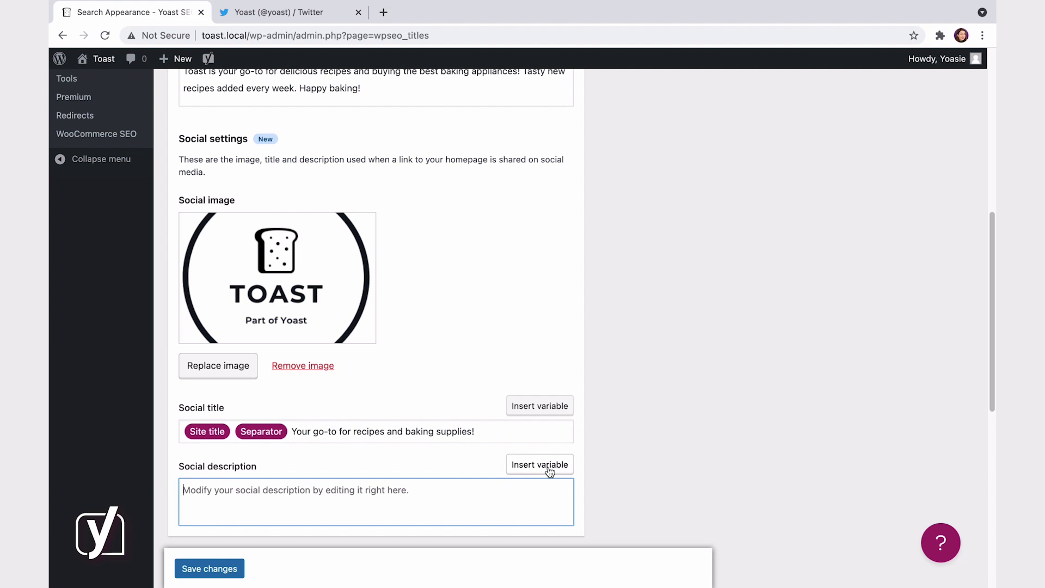
text(%)
click(223, 390)
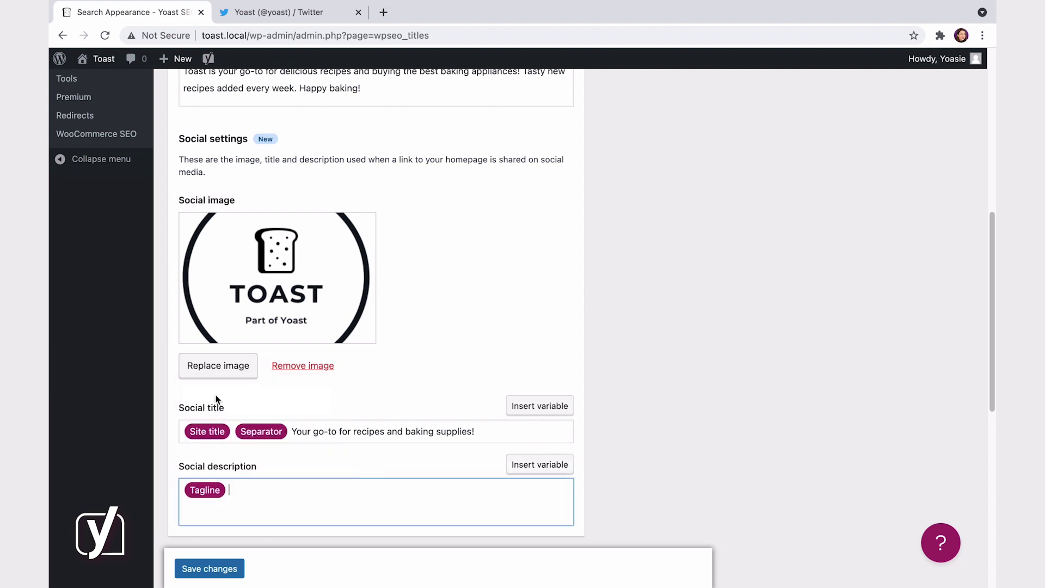
click(229, 569)
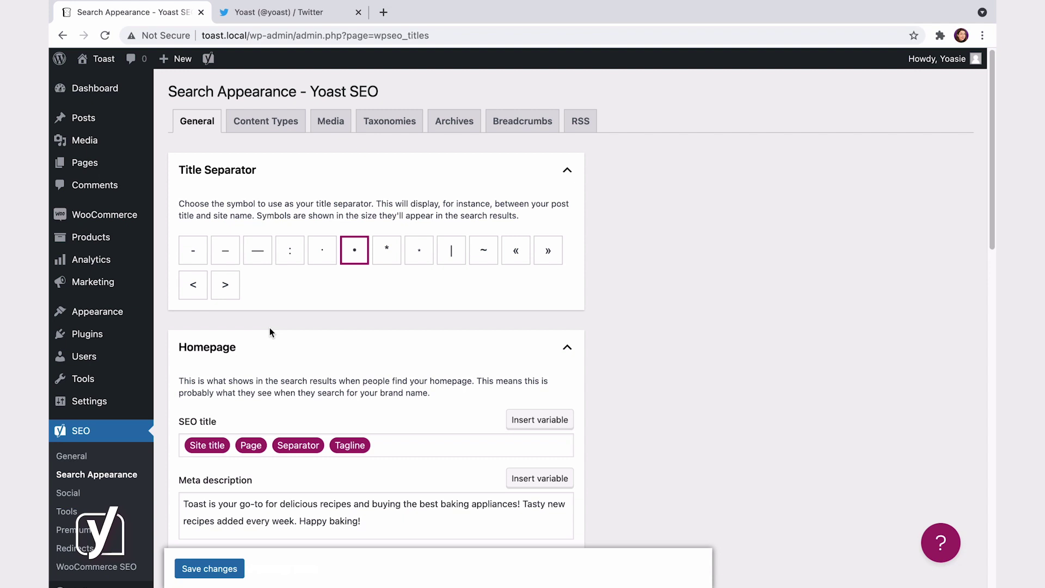
Step: Switch to the Content Types tab and scroll to the empty Posts social settings
click(294, 130)
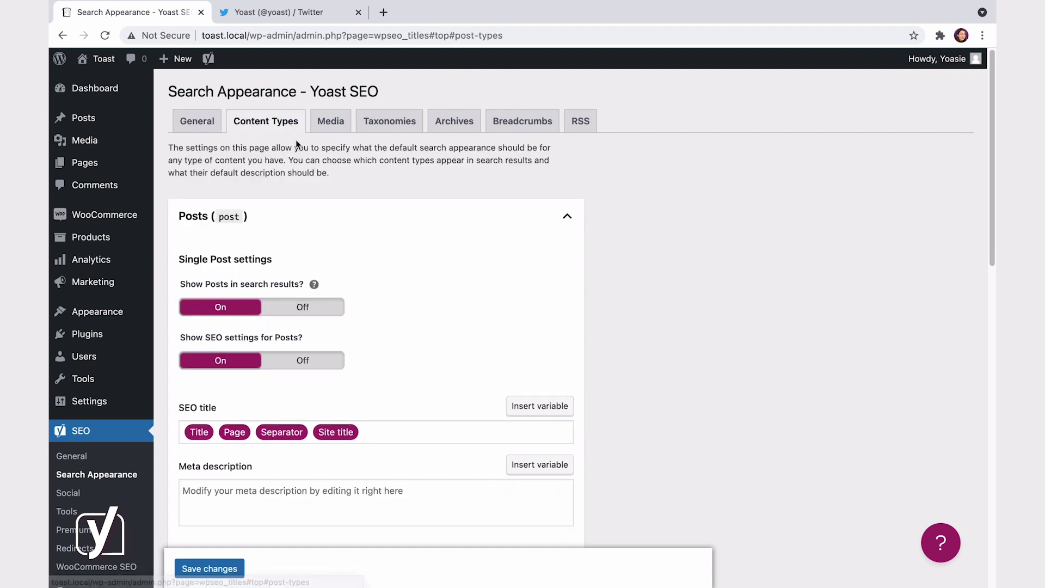
scroll(385, 286, down, 5)
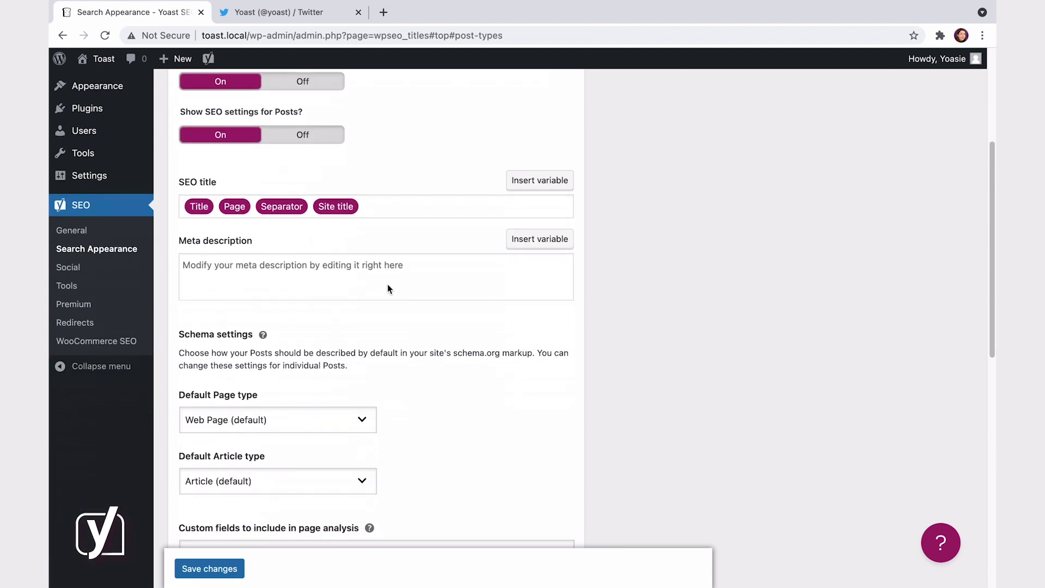
scroll(387, 284, down, 8)
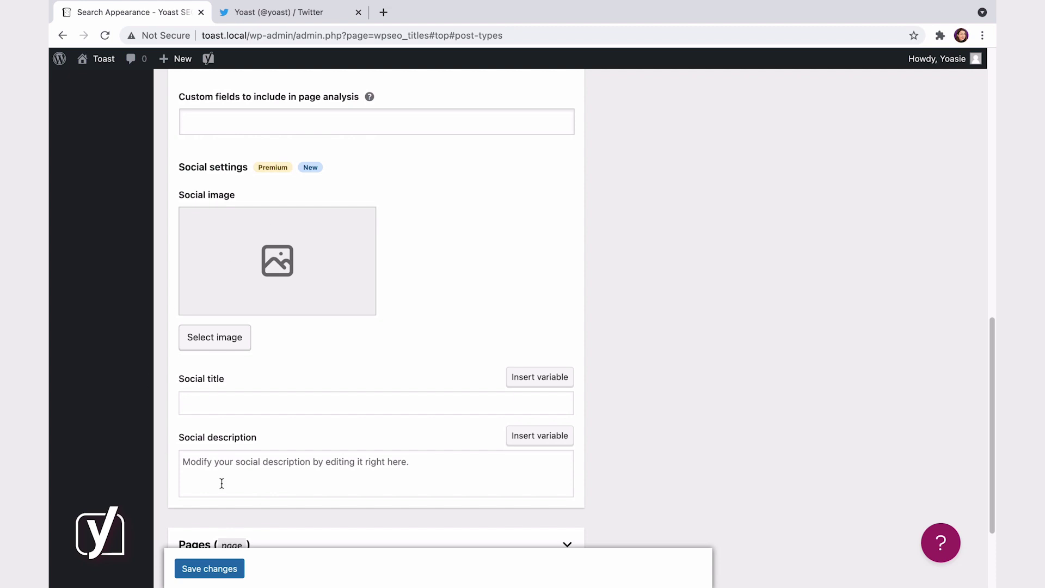
Step: Give posts the cat-shaped toast social image and a Title, Separator, Site title social title
click(240, 340)
click(945, 550)
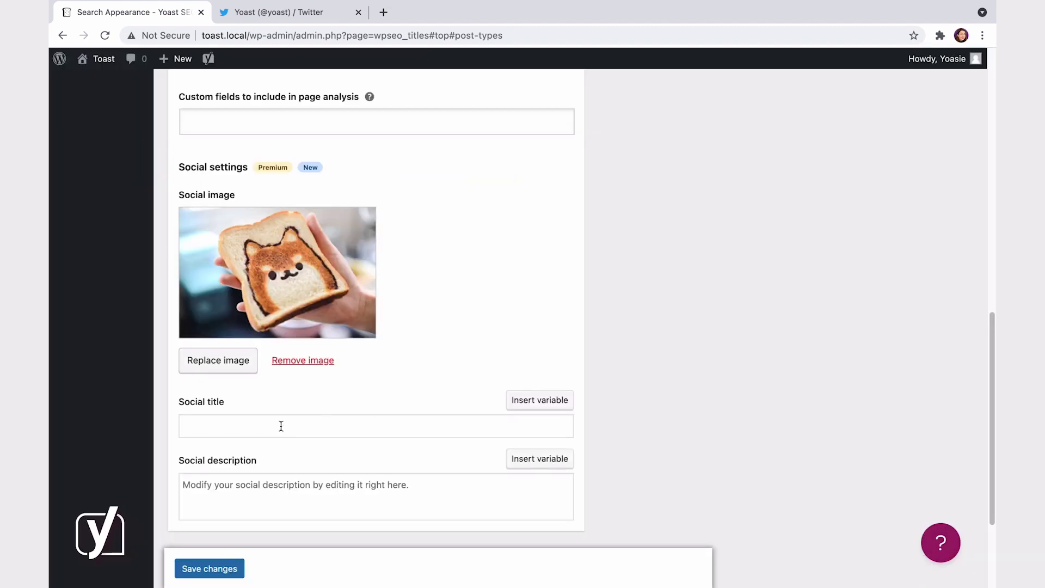
click(434, 423)
click(548, 381)
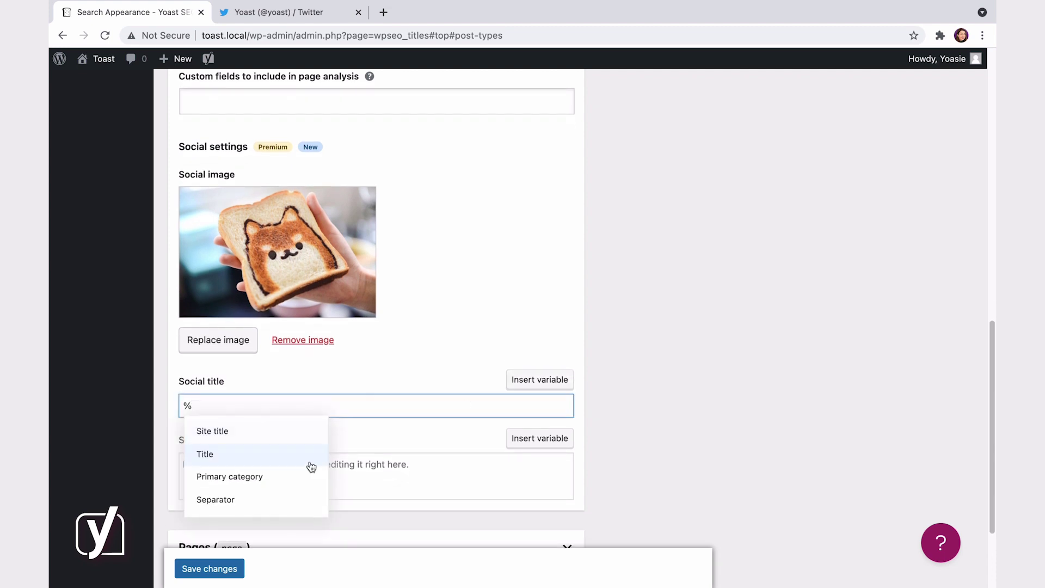
click(306, 455)
text(%)
click(276, 499)
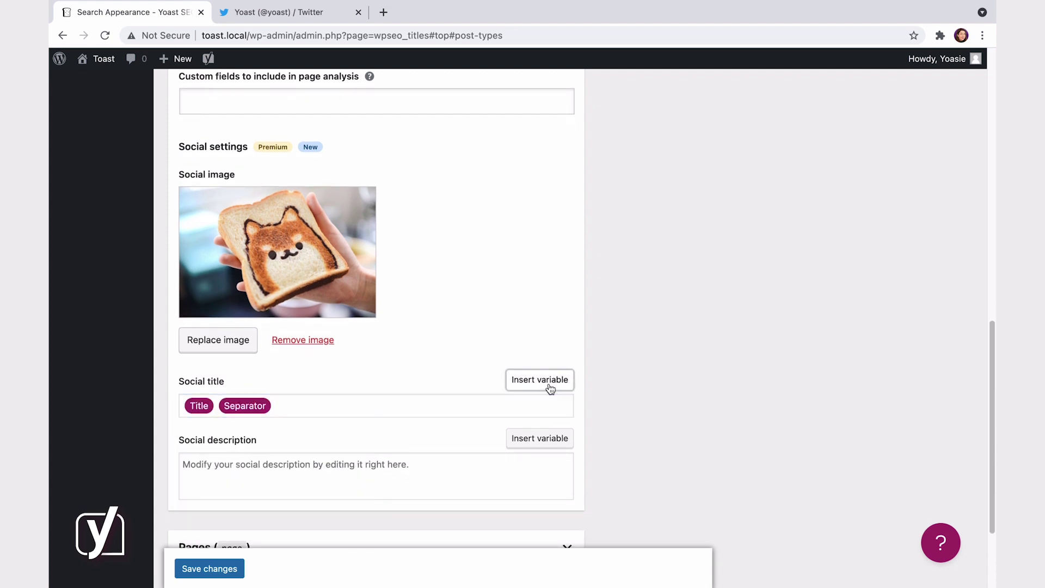
click(548, 380)
Step: Enter 'A yummy recipe by Toast!' as the posts social description and save
click(317, 435)
click(339, 477)
text(A)
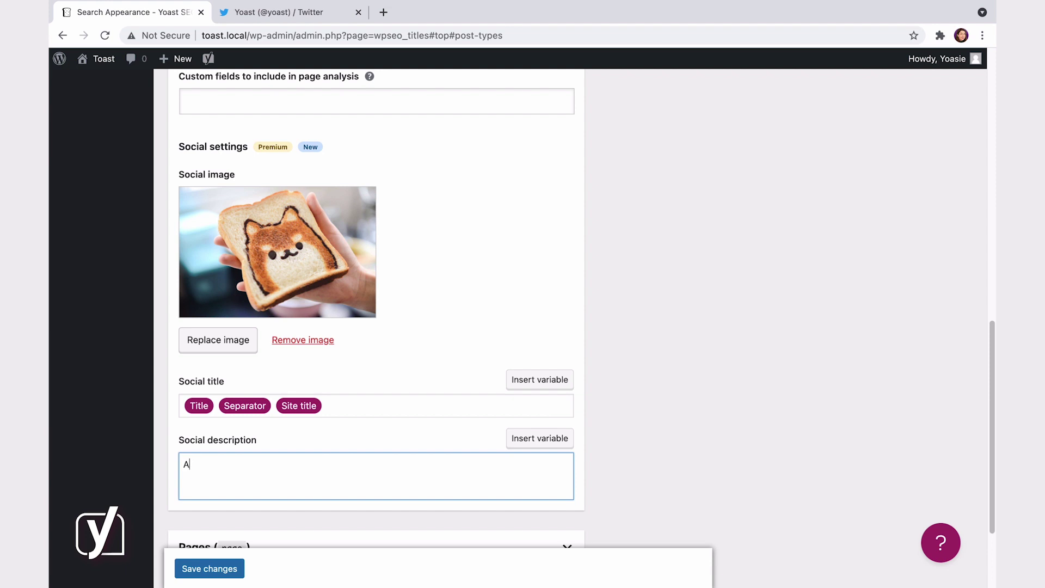
text( yummy recipe by Toast!)
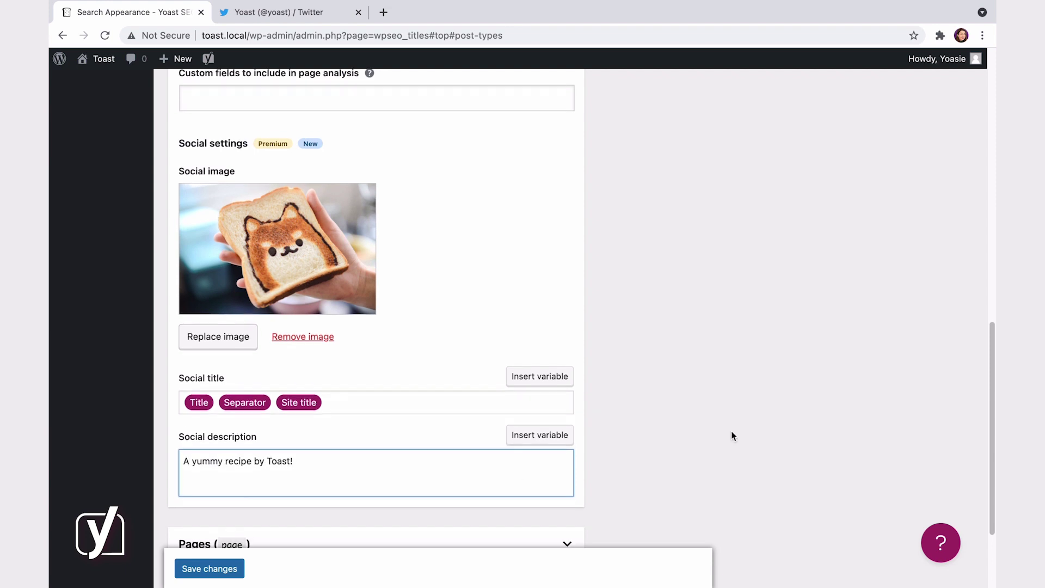
scroll(730, 430, down, 1)
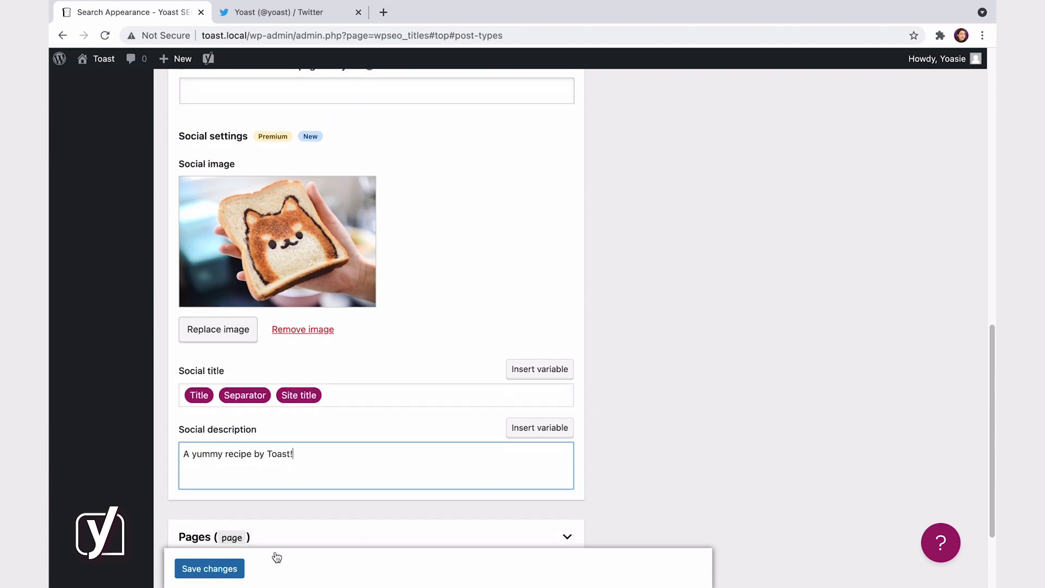
click(213, 570)
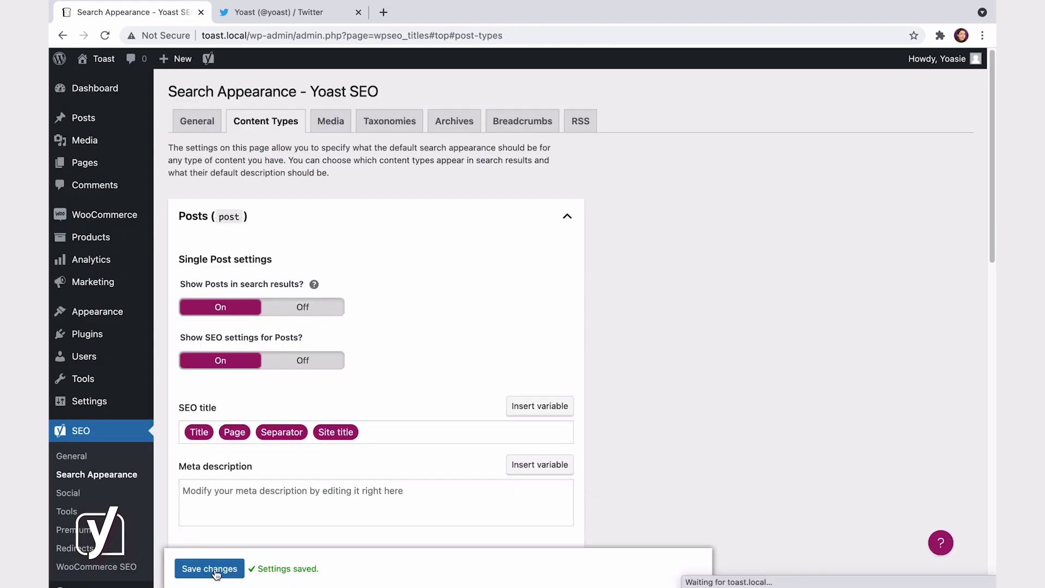
Step: Open the 'How to make French toast' post from the All Posts list for editing
click(144, 126)
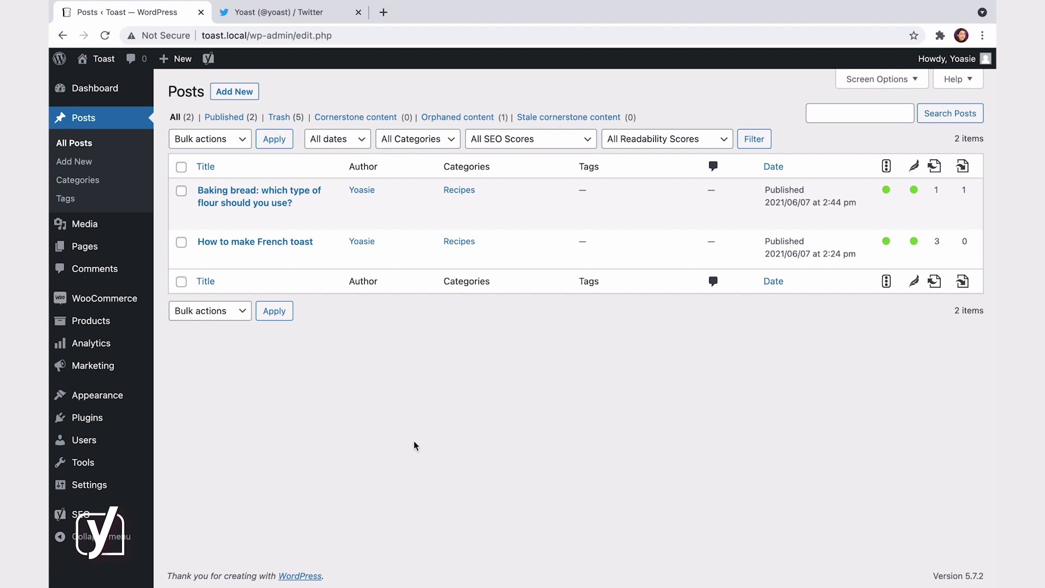
click(275, 243)
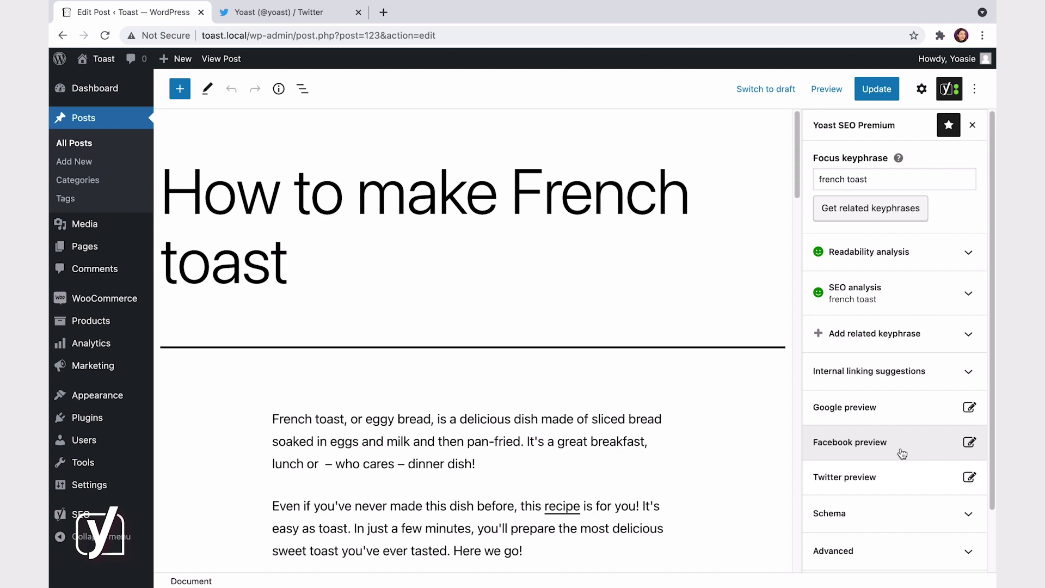
Step: Replace the Facebook preview image with the French toast photo with bananas and blueberries
click(901, 450)
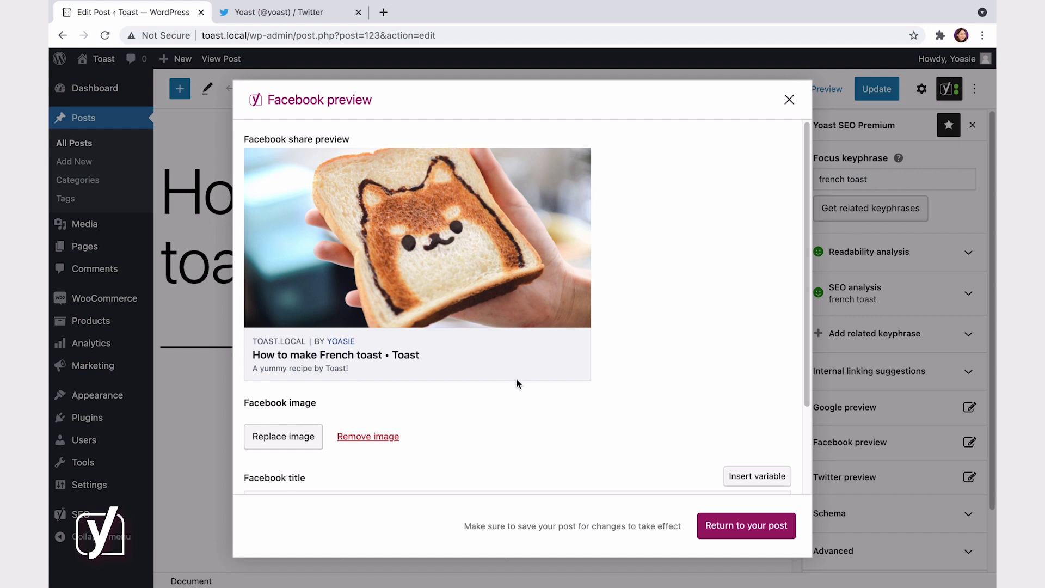
scroll(425, 408, down, 1)
click(273, 442)
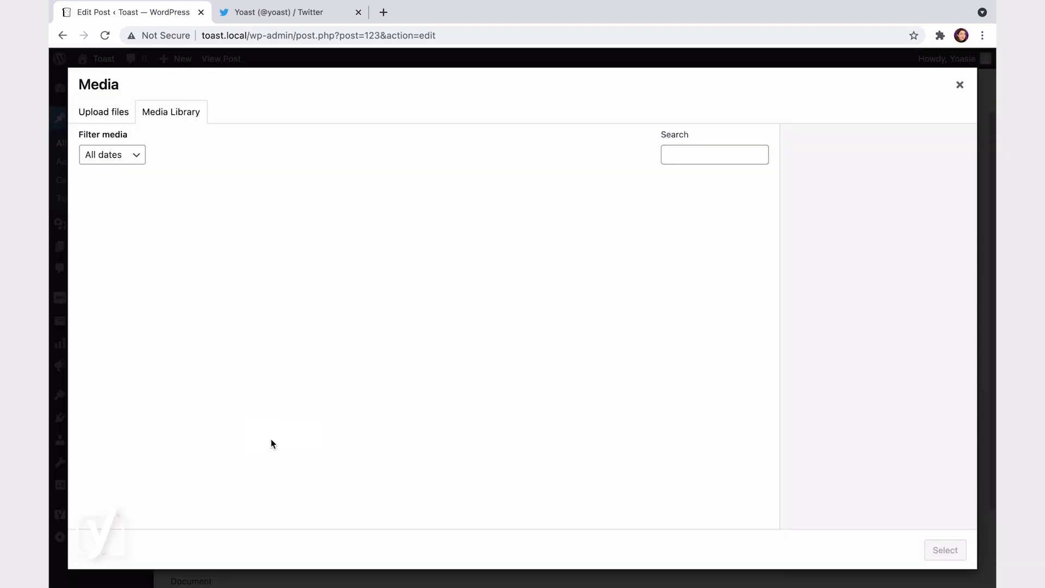
click(511, 242)
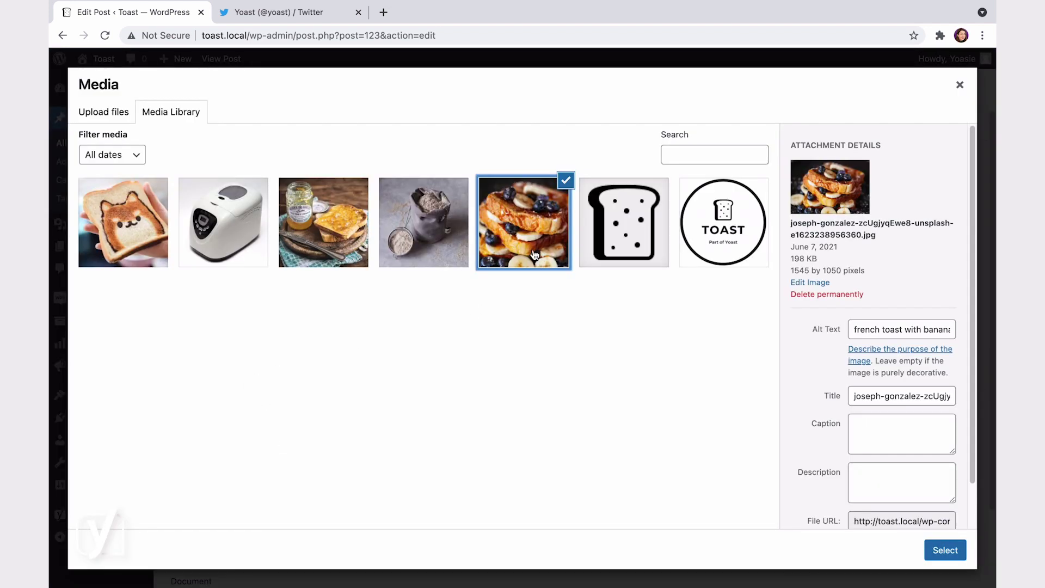
click(948, 554)
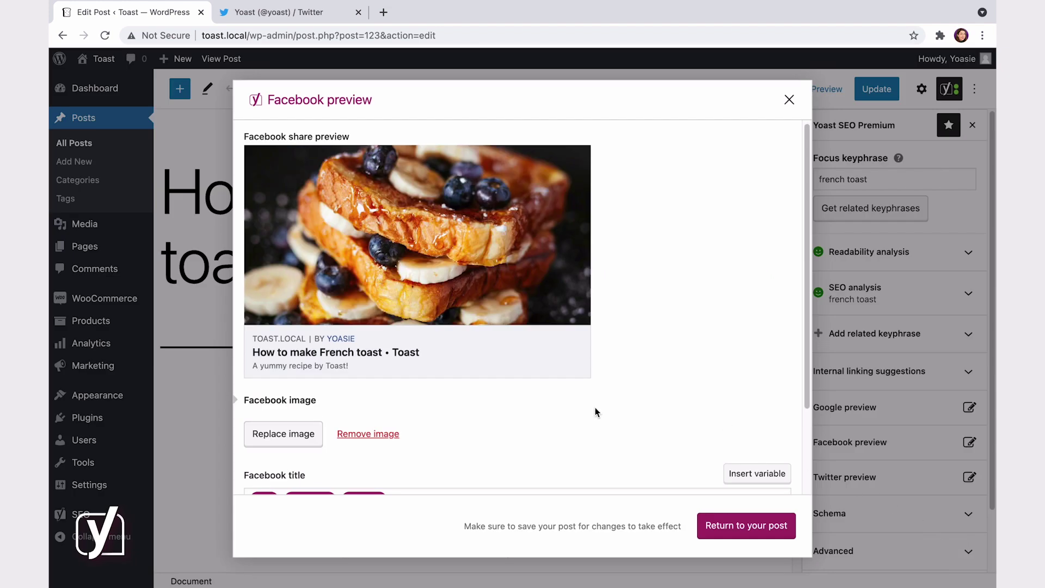
Step: Paste the copied breakfast-and-lunch text over the template Facebook description and check the preview
scroll(595, 412, down, 3)
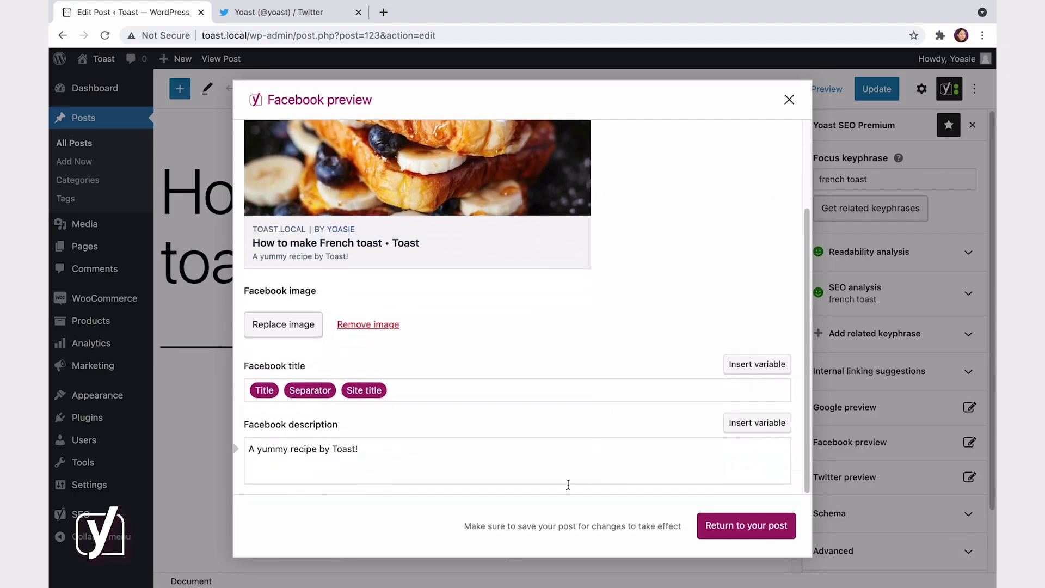
drag(430, 453, 233, 450)
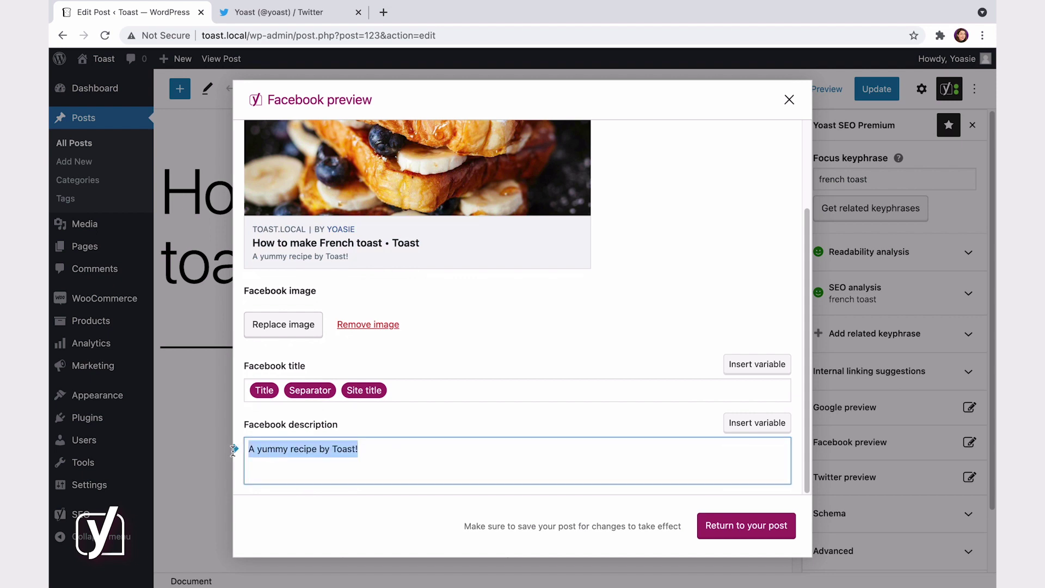
text(This mouthwatering dish is perfect for breakfast and lunch. And, you only need a few ingredients! Learn how to make French toast.)
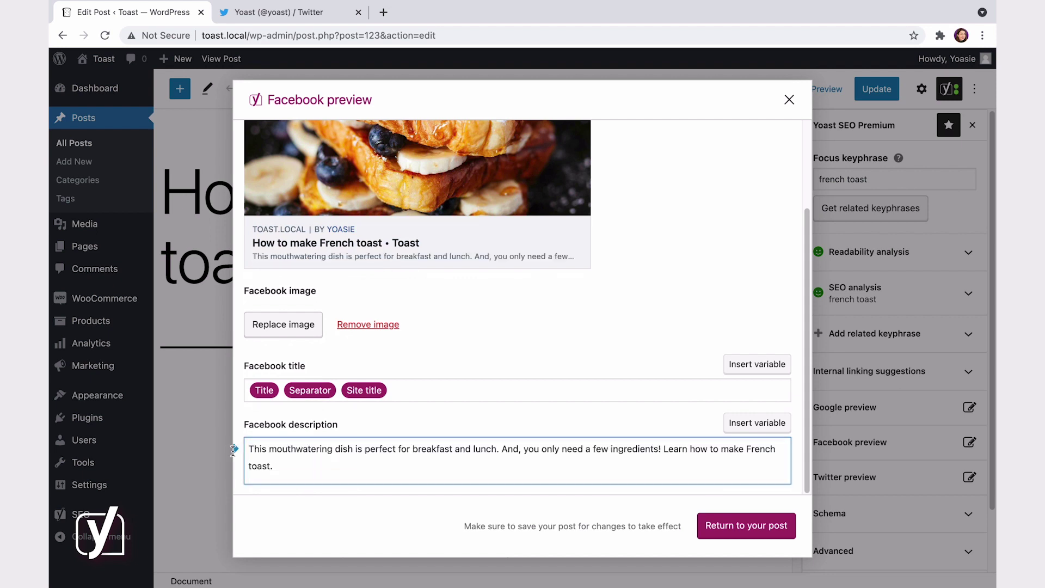
click(352, 490)
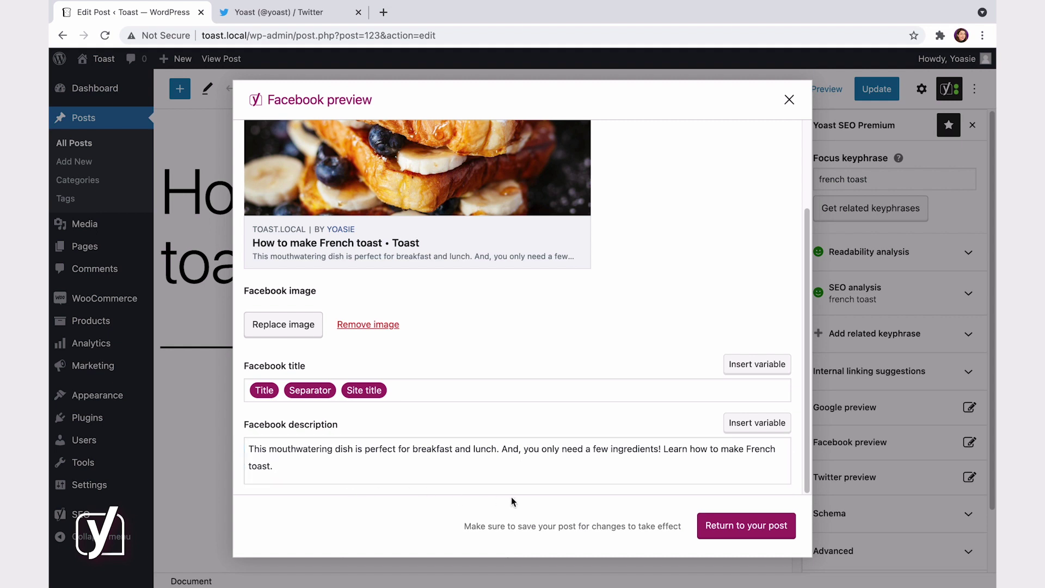
scroll(564, 341, up, 3)
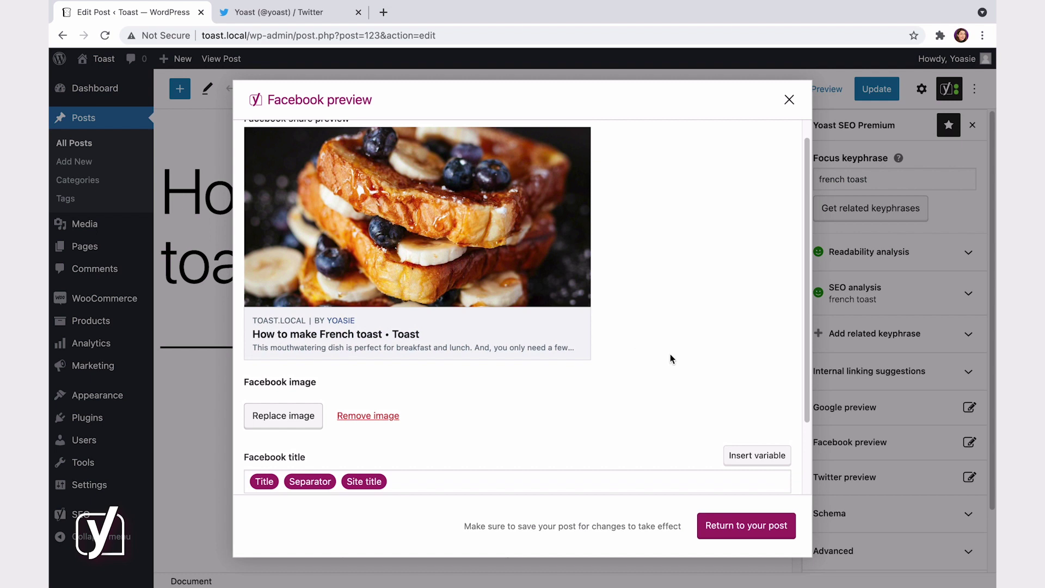
scroll(671, 354, up, 1)
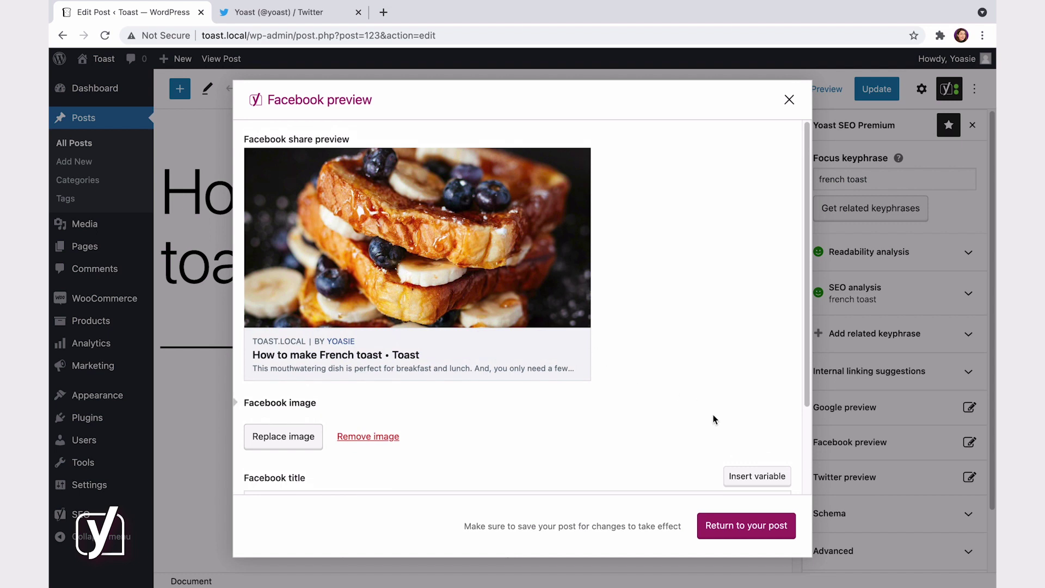
Step: Close the preview, then browse the Yoast Facebook page's feed of shared article previews
click(721, 524)
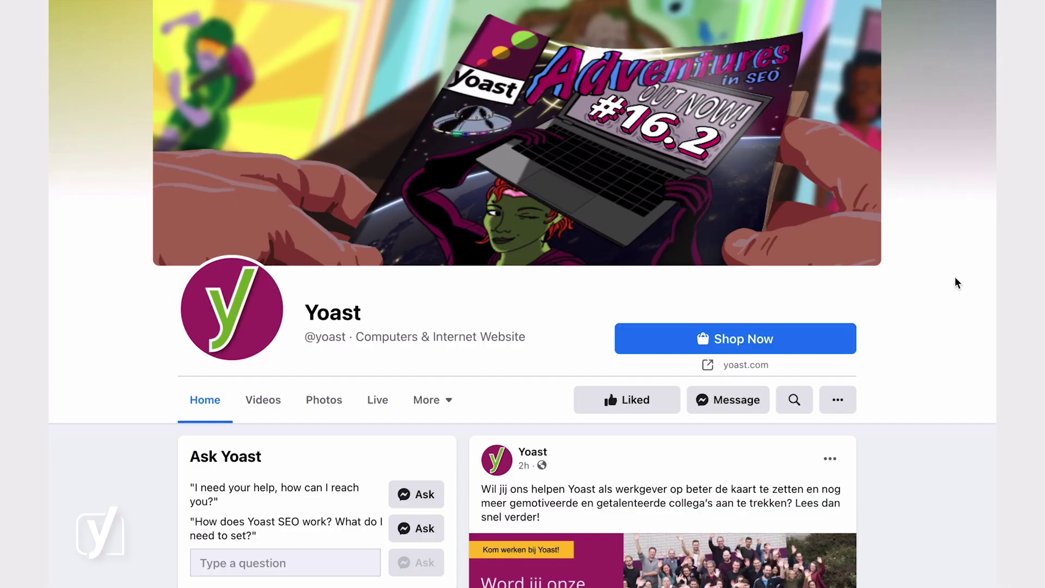
scroll(954, 277, down, 9)
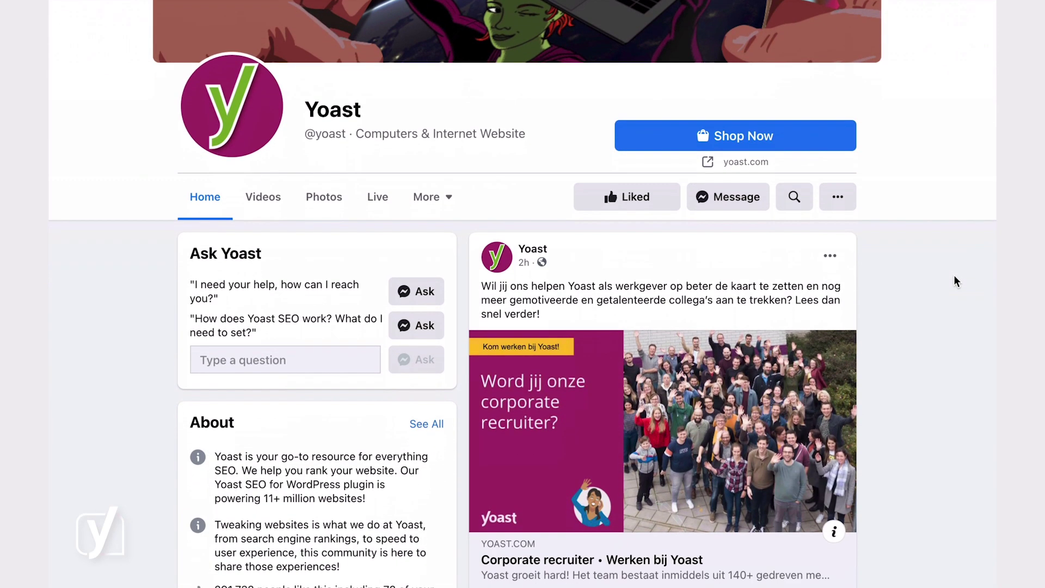
scroll(954, 276, down, 7)
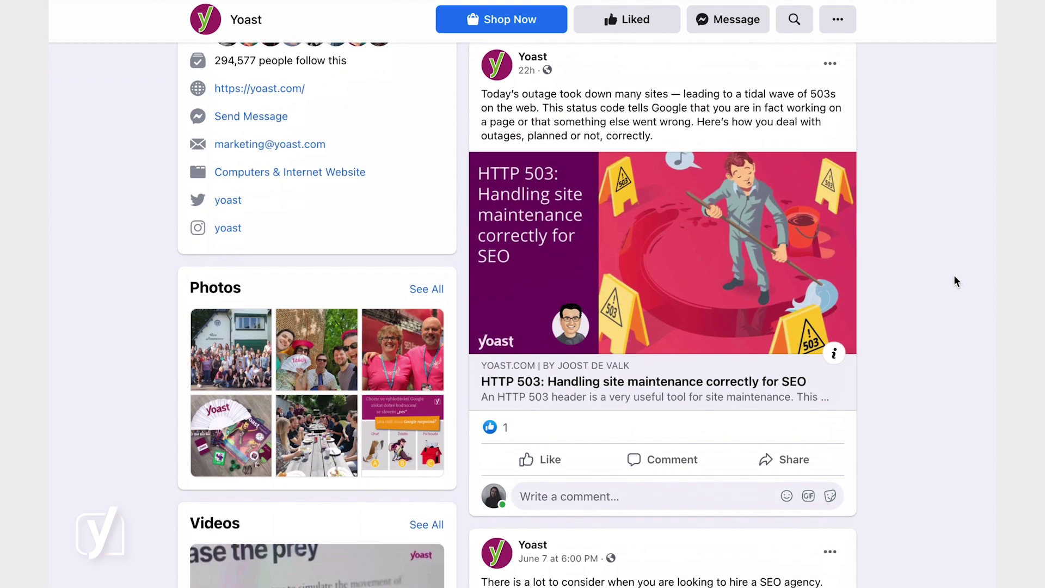
scroll(954, 276, down, 5)
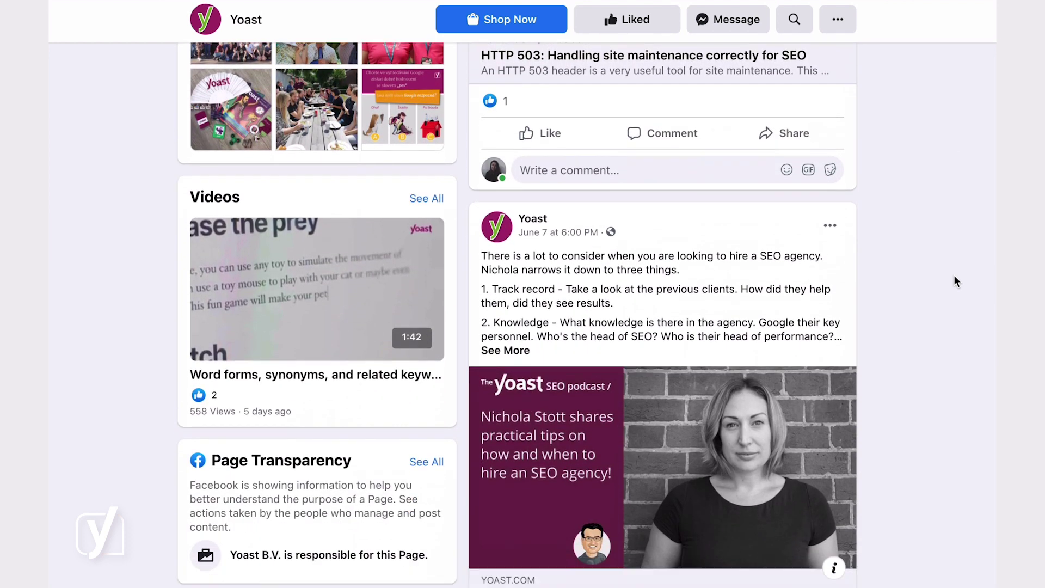
scroll(954, 282, down, 8)
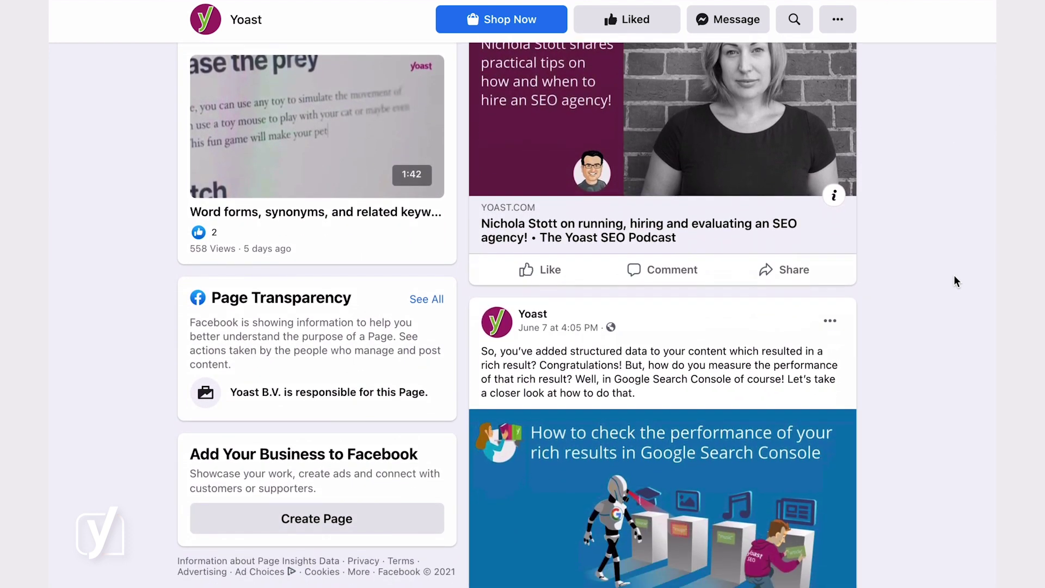
scroll(954, 276, down, 6)
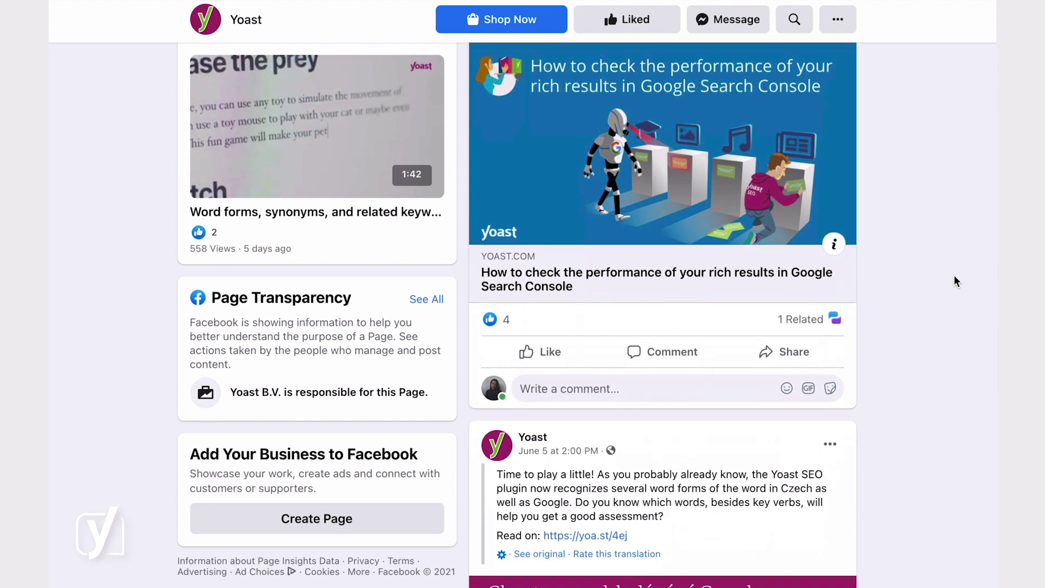
scroll(954, 276, down, 14)
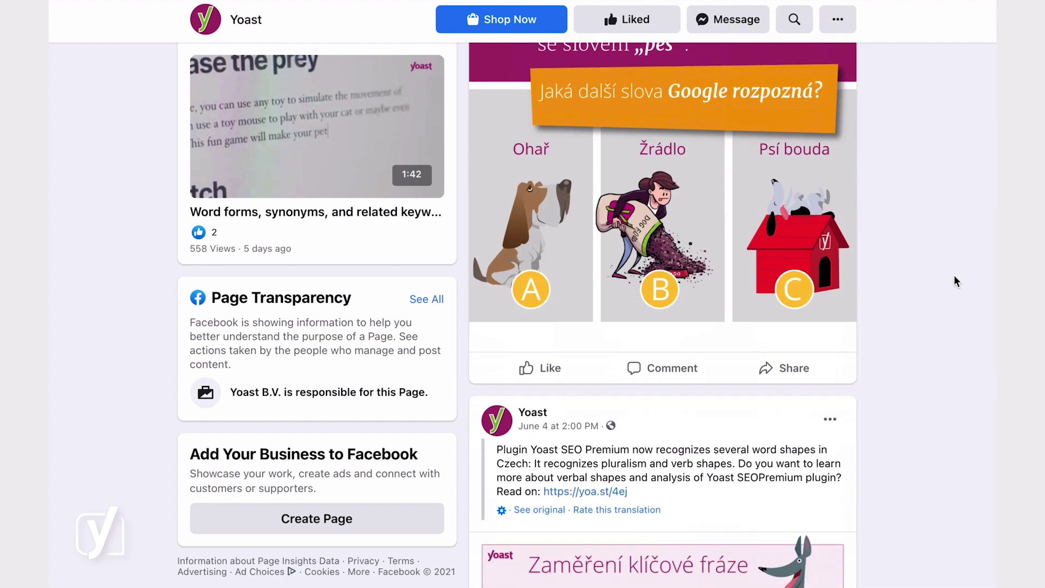
scroll(954, 276, down, 13)
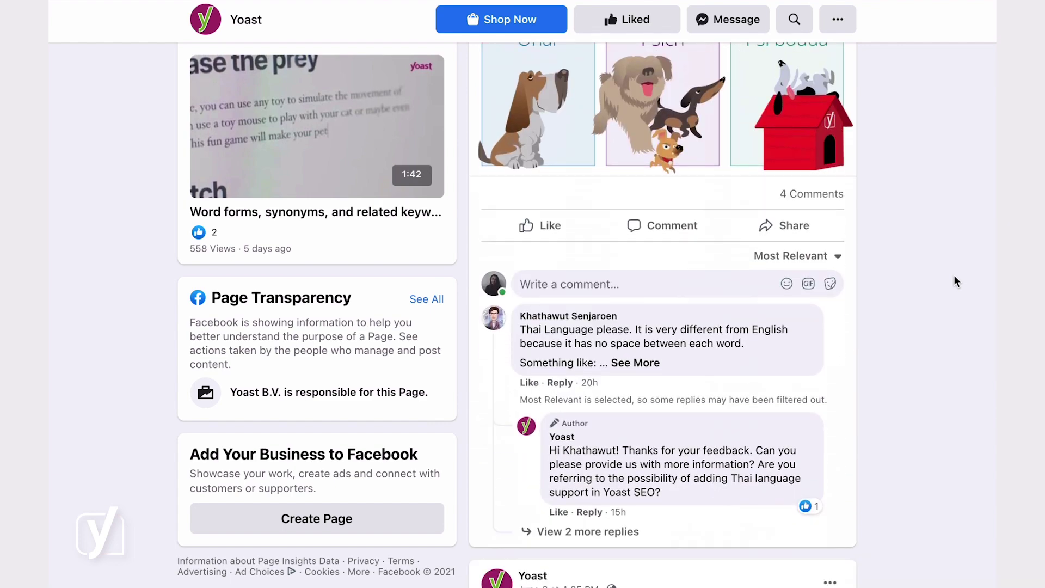